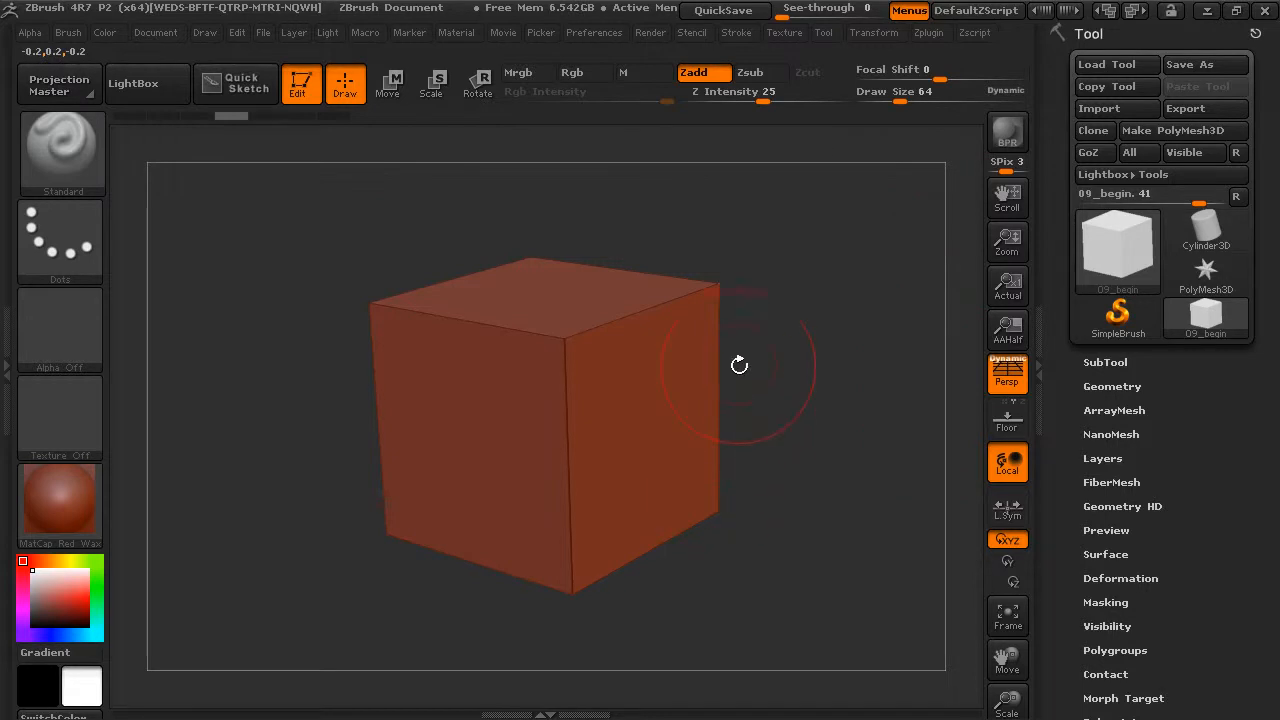
# Select the Move brush, try pulling the cube's upper back corner outward, and undo that stroke
pyautogui.moveTo(805, 338); pyautogui.dragTo(601, 311)
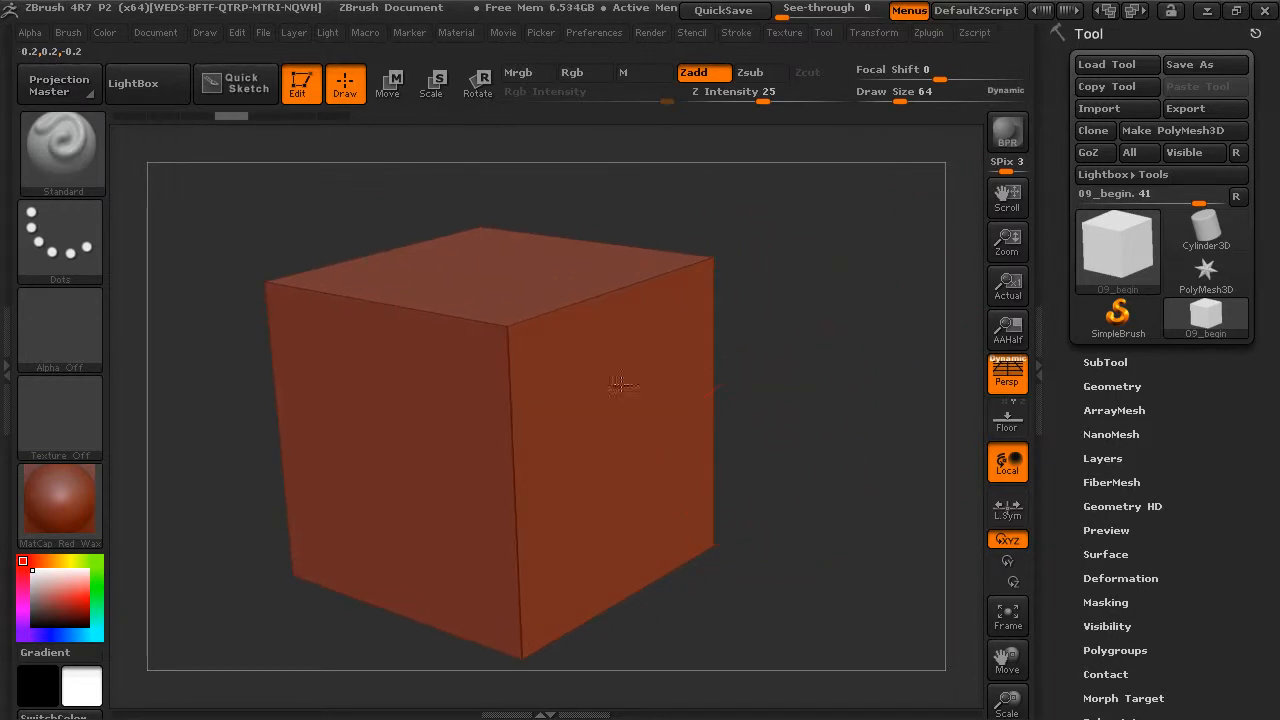
pyautogui.click(68, 153)
pyautogui.click(567, 378)
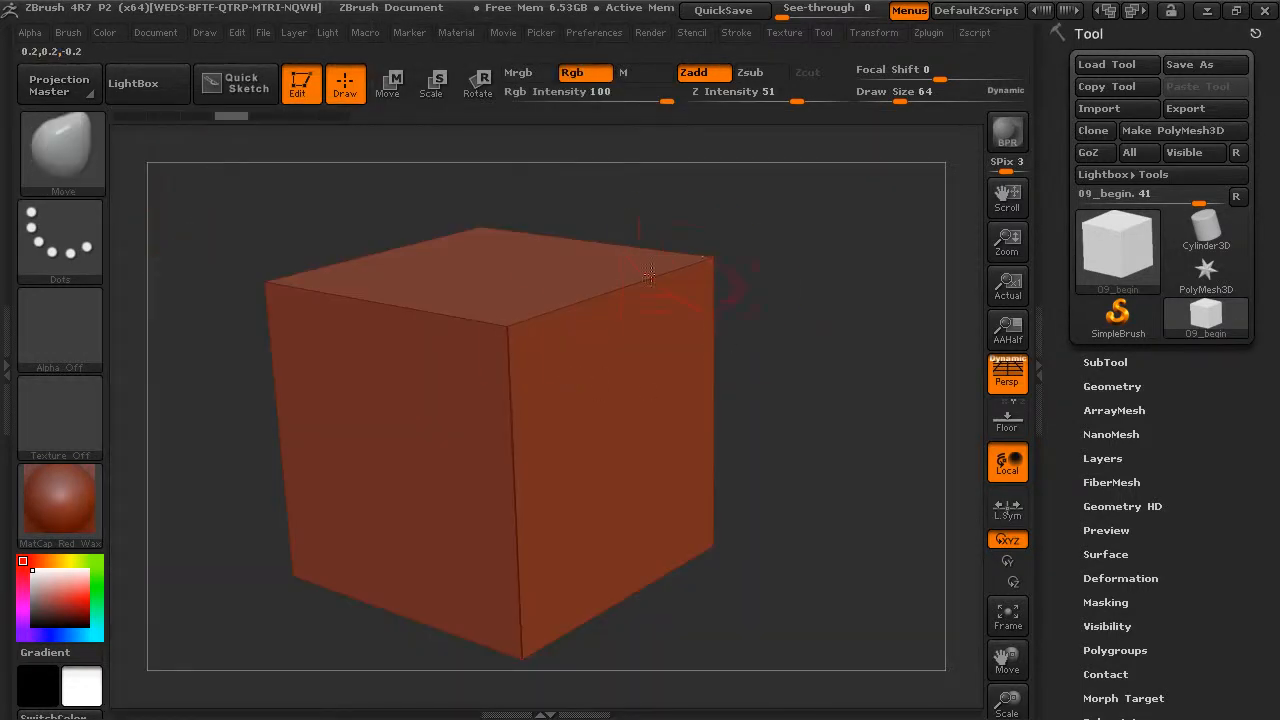
pyautogui.moveTo(712, 258)
pyautogui.mouseDown()
pyautogui.moveTo(678, 323)
pyautogui.moveTo(488, 178)
pyautogui.moveTo(826, 357)
pyautogui.moveTo(830, 382)
pyautogui.mouseUp()
pyautogui.hotkey('ctrl', 'z')
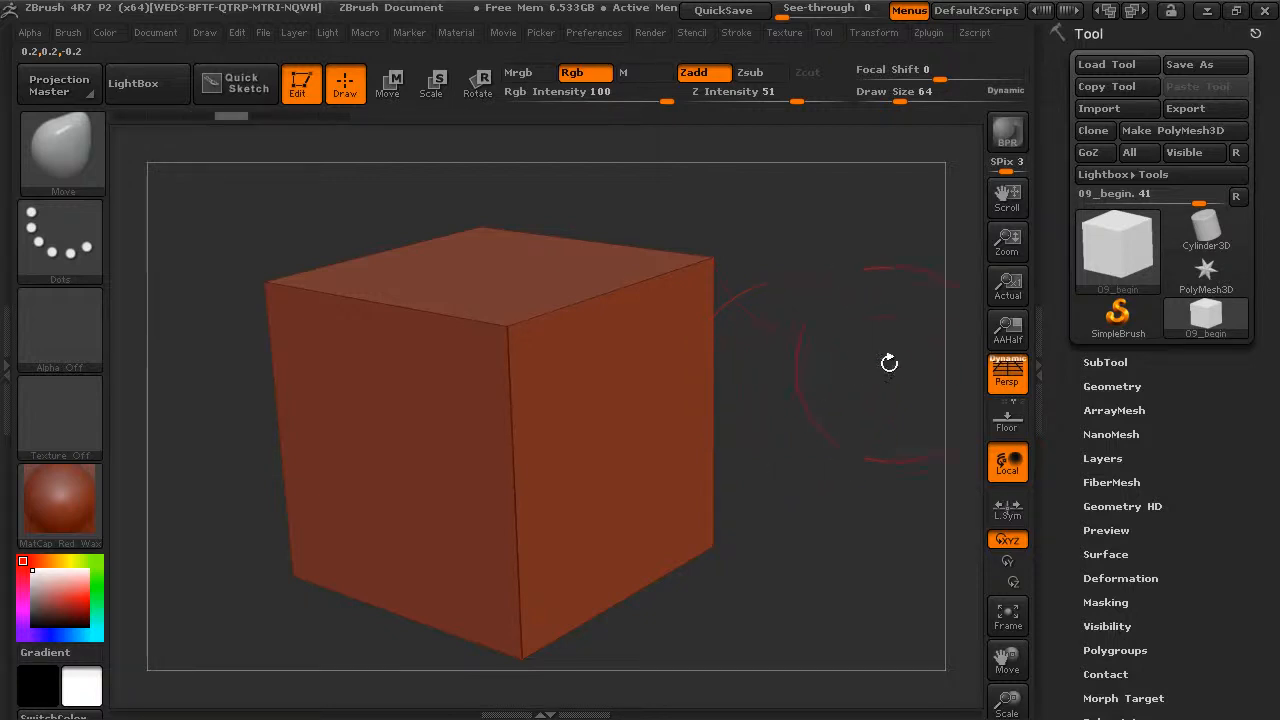
# Subdivide the cube's geometry once with smoothing on and examine the faceted result from several angles
pyautogui.moveTo(808, 236); pyautogui.dragTo(878, 371)
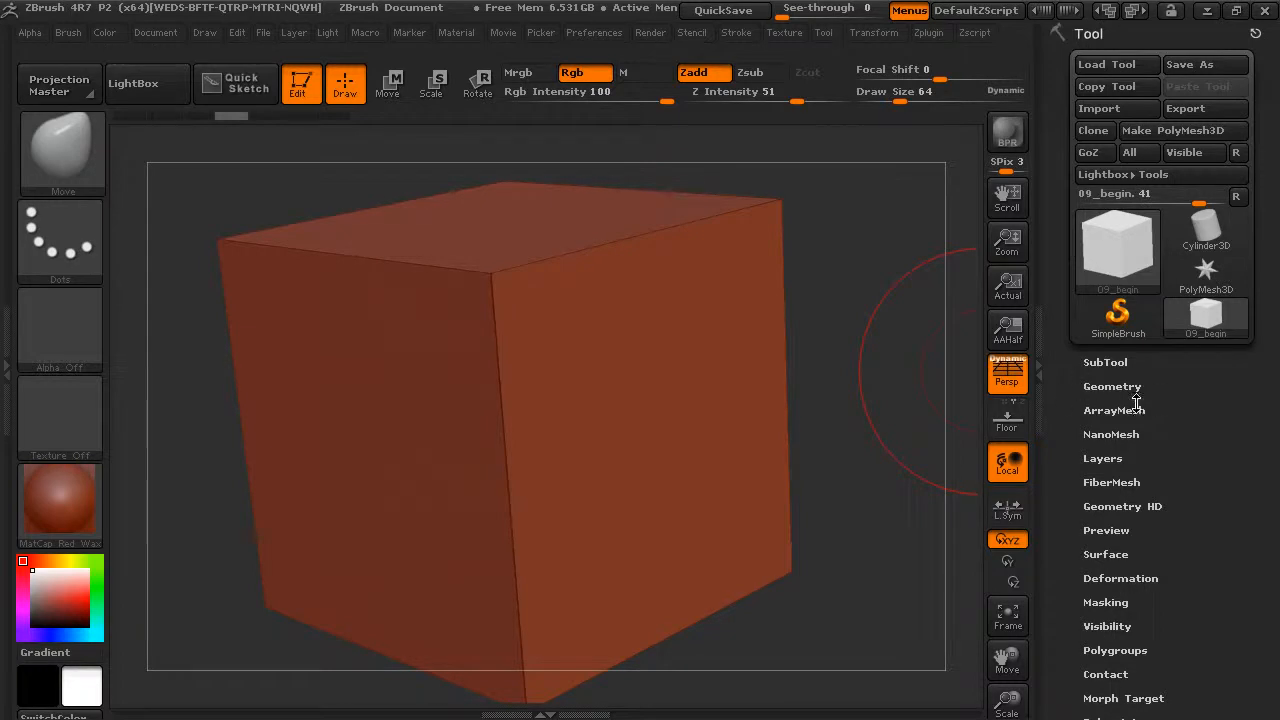
pyautogui.click(1112, 386)
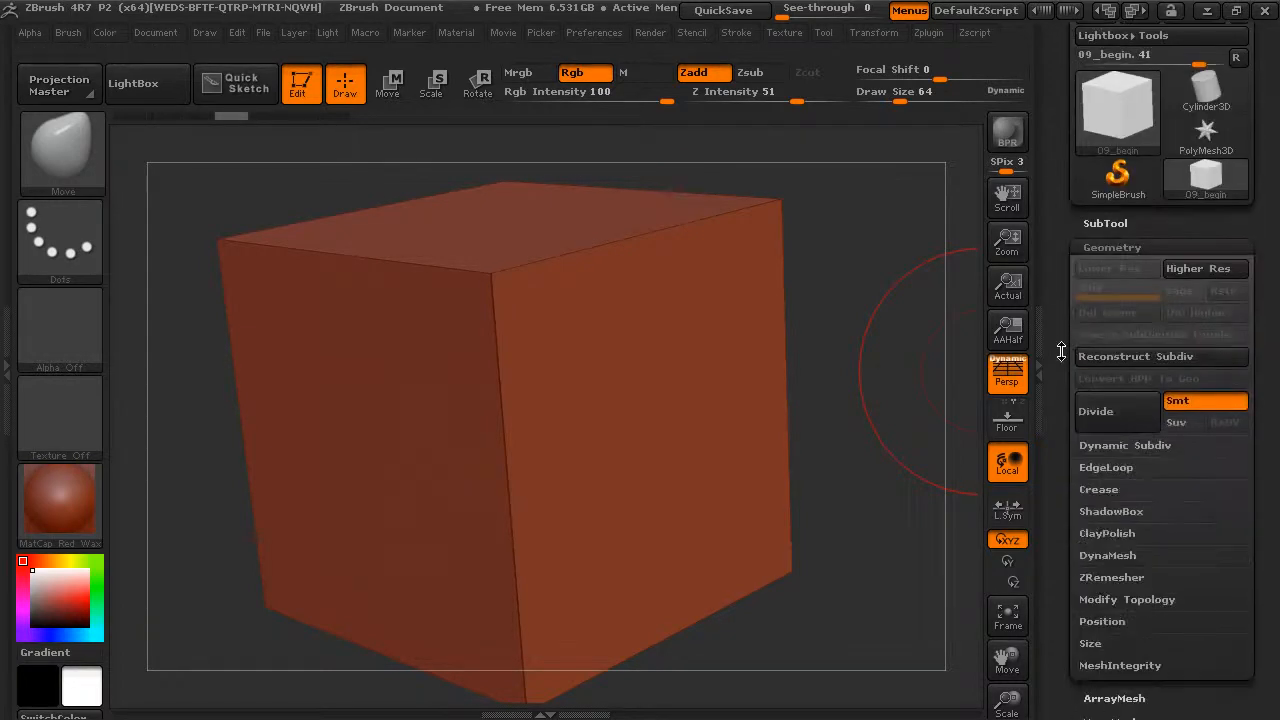
pyautogui.scroll(-2, 1066, 345)
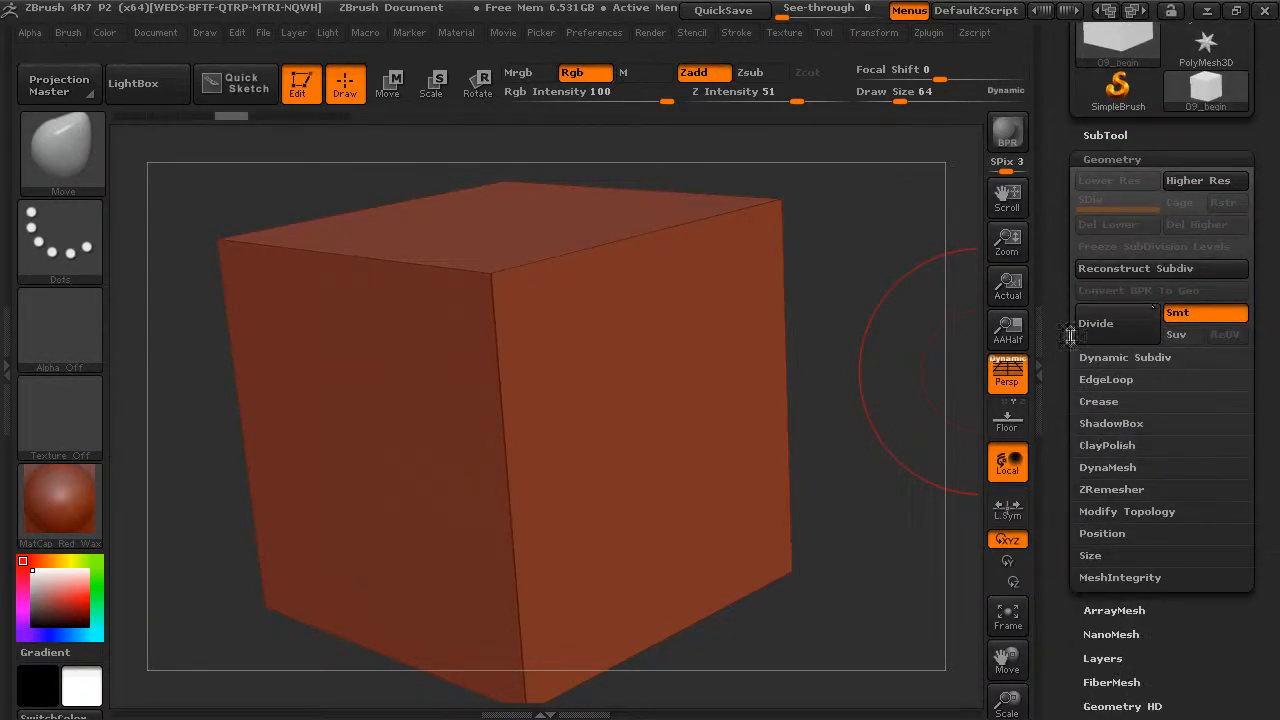
pyautogui.click(1138, 324)
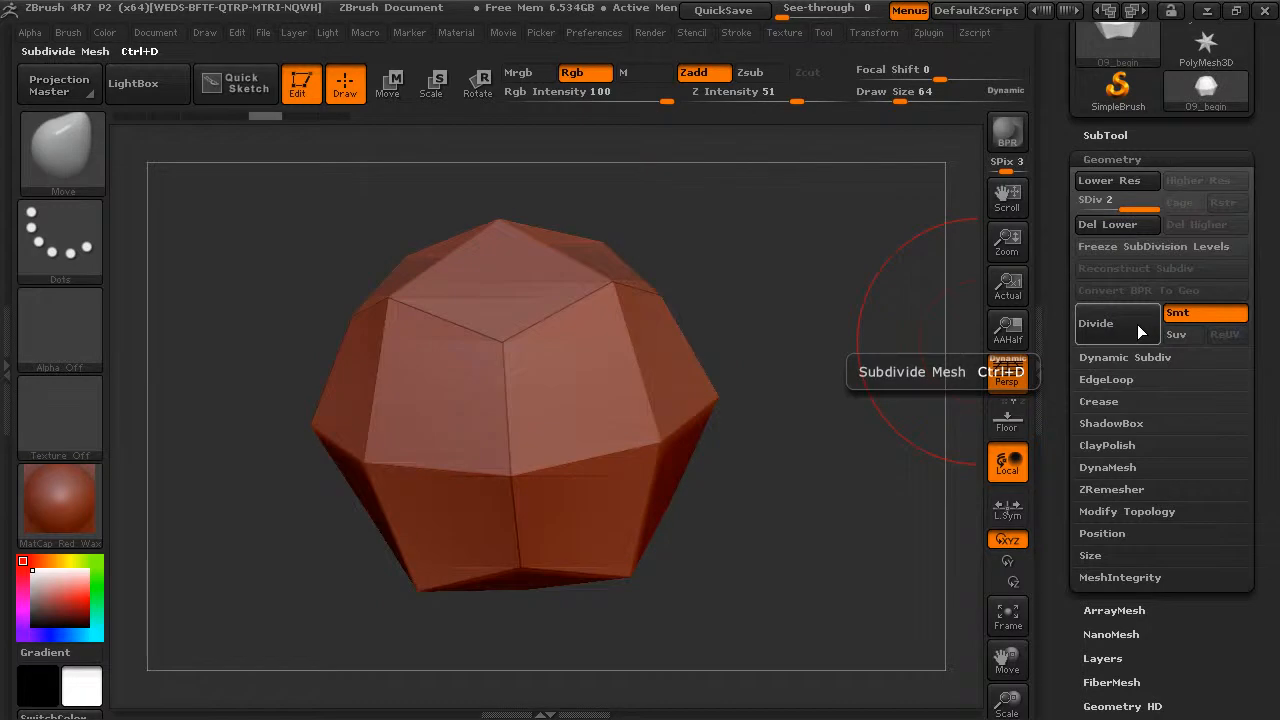
pyautogui.moveTo(860, 330)
pyautogui.mouseDown()
pyautogui.moveTo(808, 310)
pyautogui.moveTo(774, 333)
pyautogui.moveTo(930, 286)
pyautogui.moveTo(596, 296)
pyautogui.moveTo(520, 460)
pyautogui.moveTo(467, 628)
pyautogui.mouseUp()
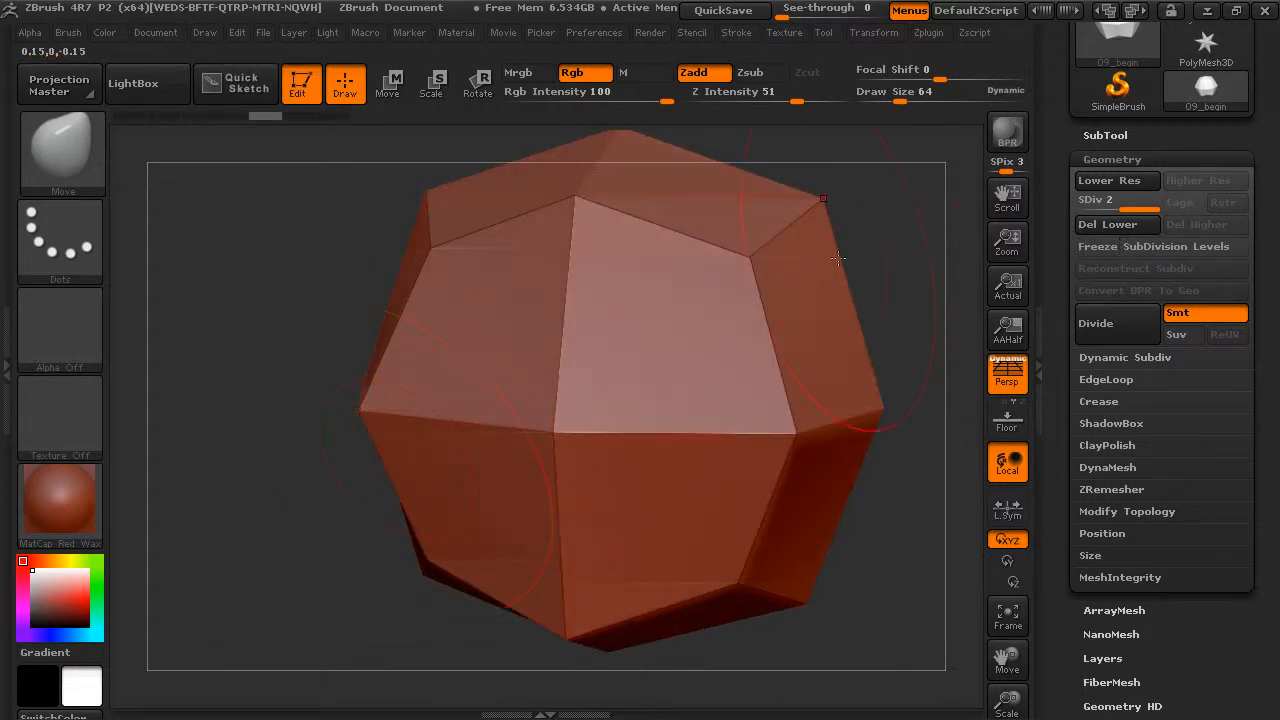
pyautogui.keyDown('alt'); pyautogui.moveTo(963, 227); pyautogui.dragTo(527, 280); pyautogui.keyUp('alt')
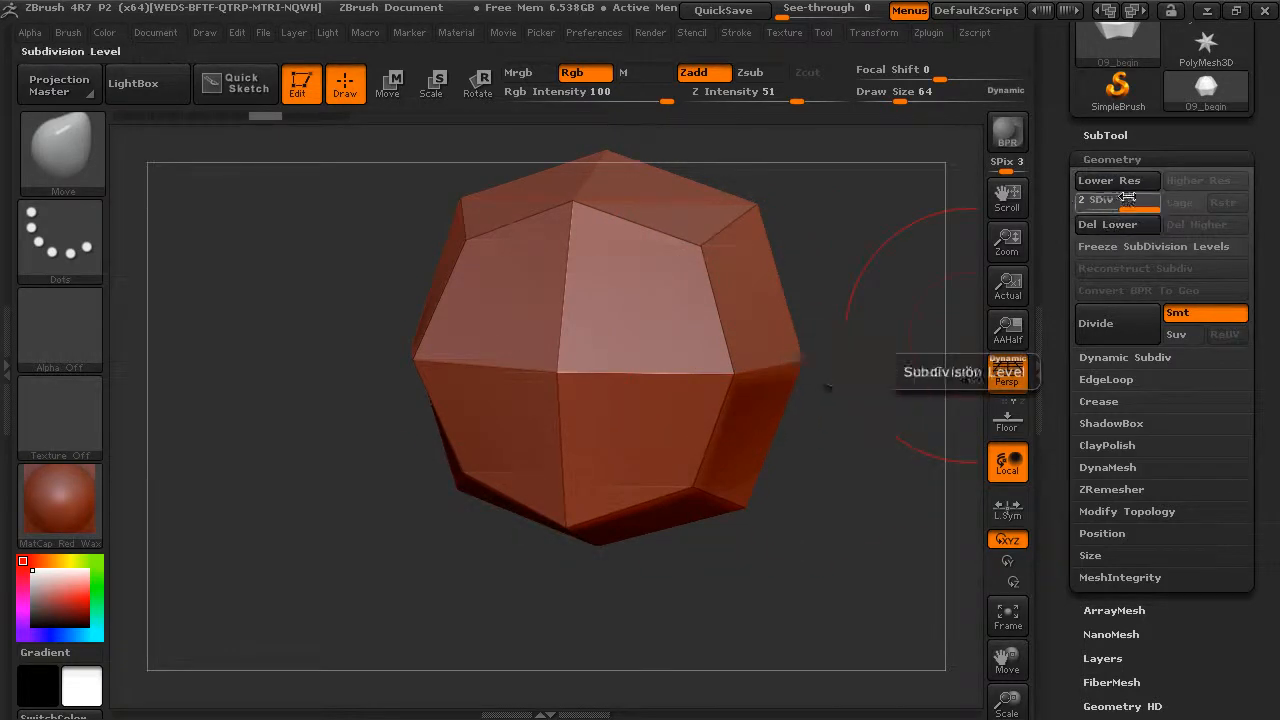
# Compare the cube at subdivision levels 1 and 2 by switching between them, ending on level 2
pyautogui.click(1105, 226)
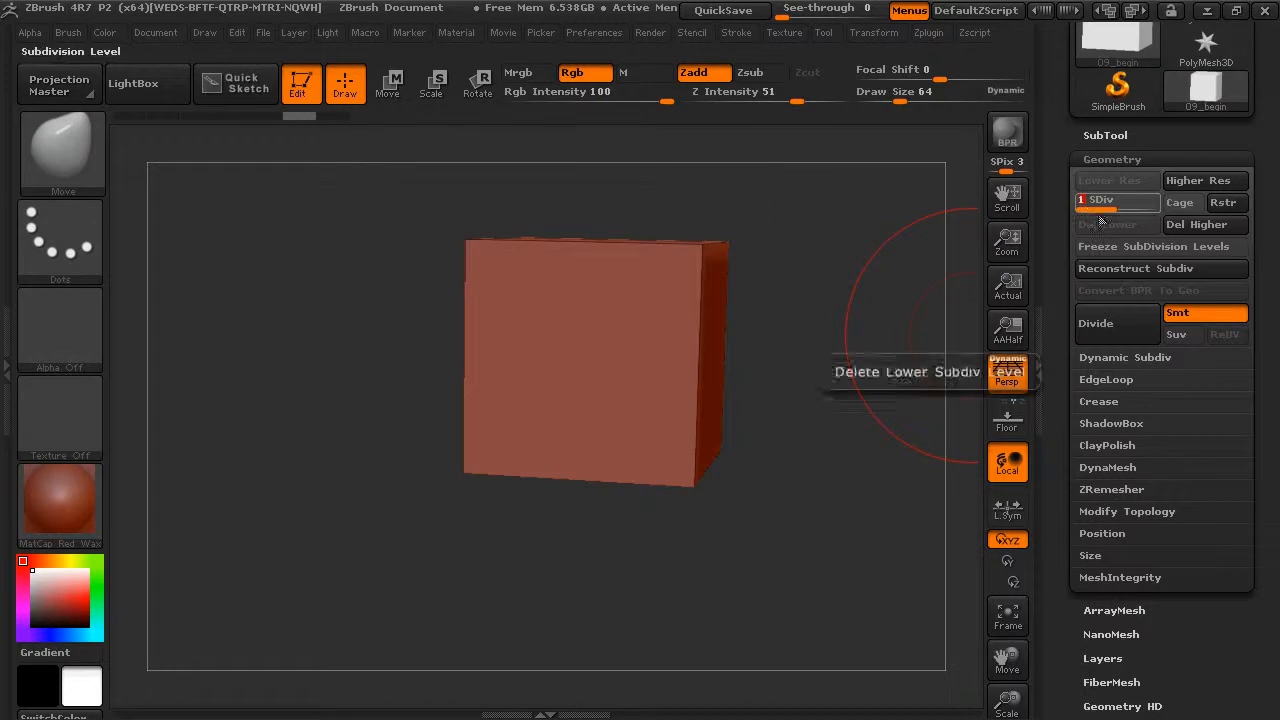
pyautogui.hotkey('ctrl', 'z')
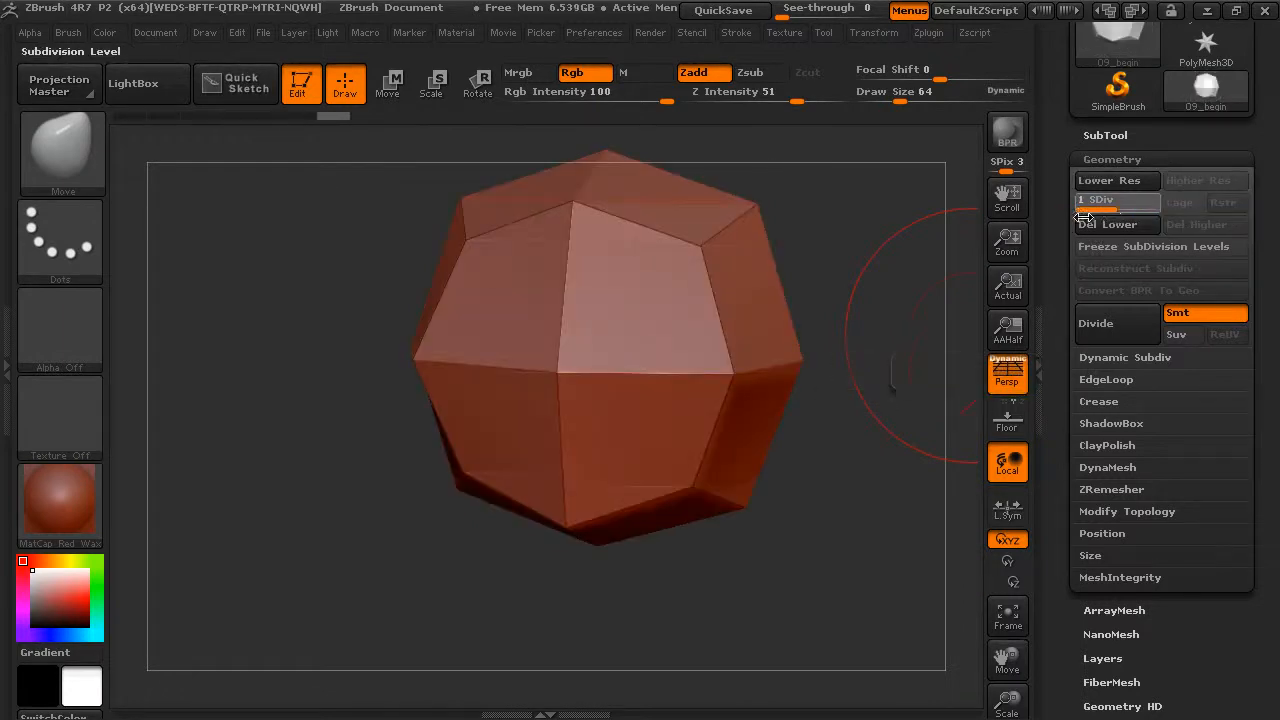
pyautogui.moveTo(1084, 217); pyautogui.dragTo(1080, 217)
pyautogui.moveTo(871, 316); pyautogui.dragTo(855, 398)
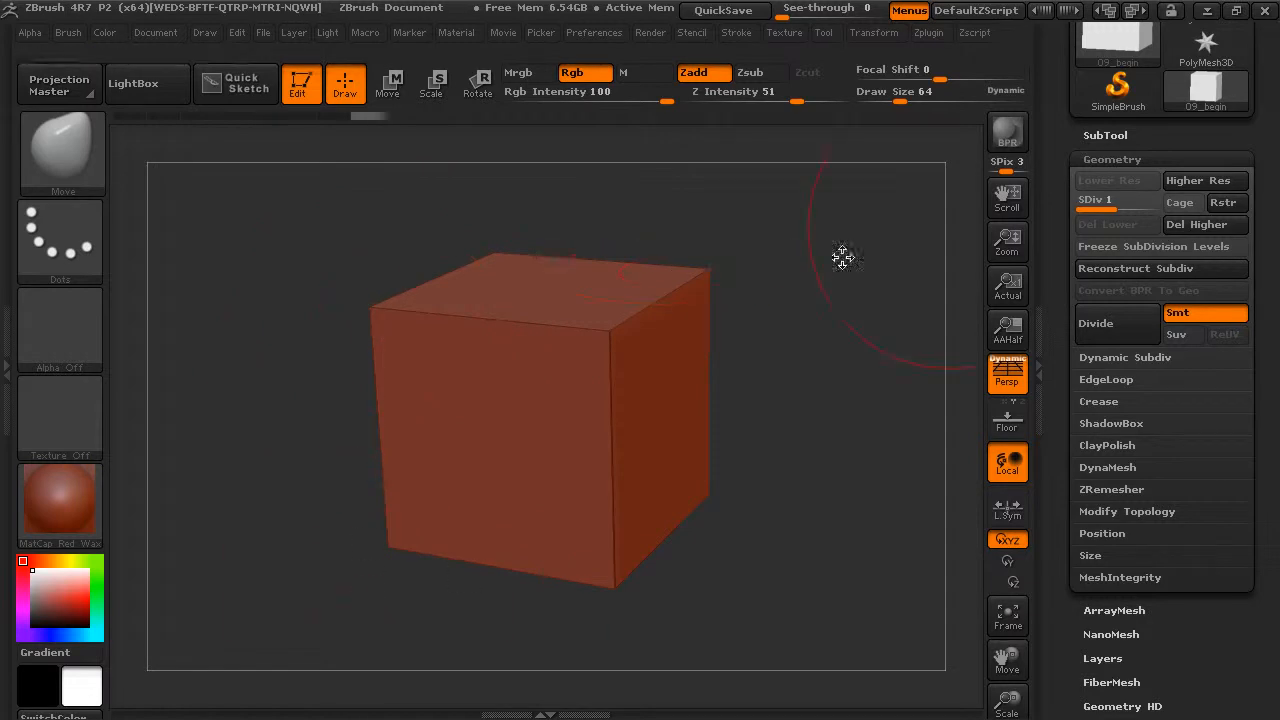
pyautogui.moveTo(1113, 209); pyautogui.dragTo(1150, 209)
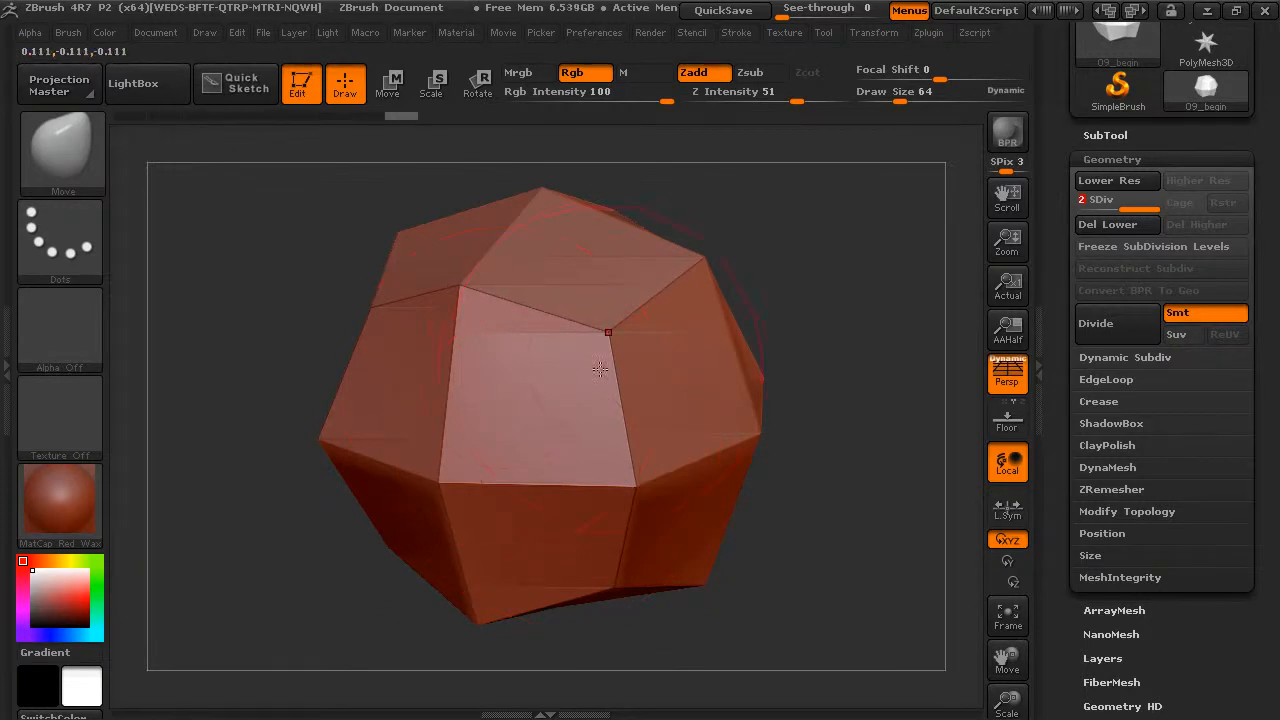
pyautogui.moveTo(879, 308); pyautogui.dragTo(891, 272)
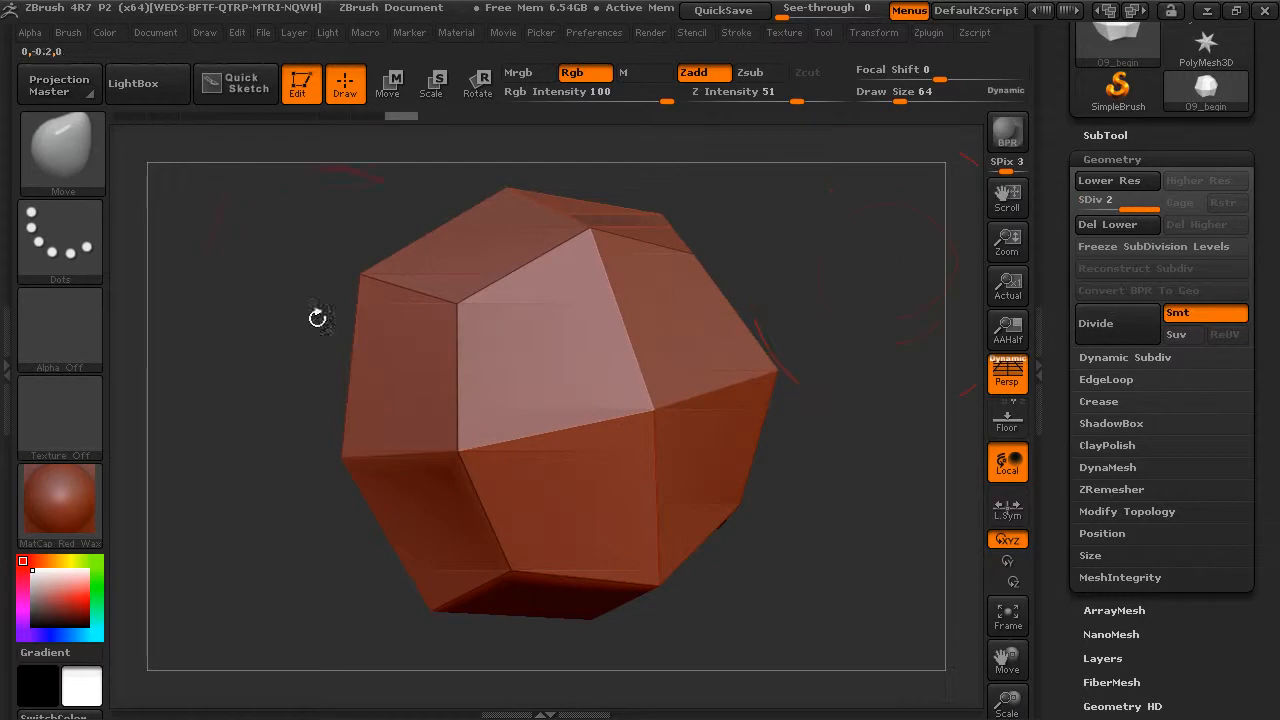
pyautogui.moveTo(858, 280); pyautogui.dragTo(894, 280)
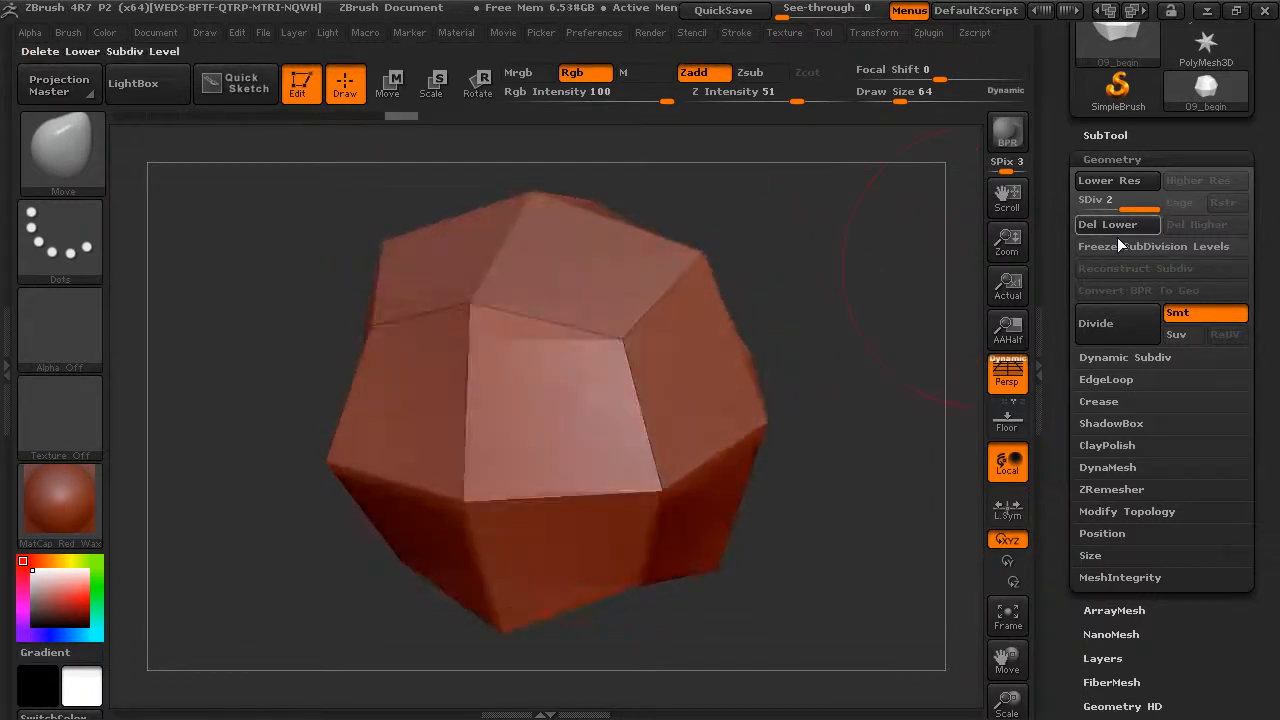
pyautogui.moveTo(1140, 204); pyautogui.dragTo(1090, 204)
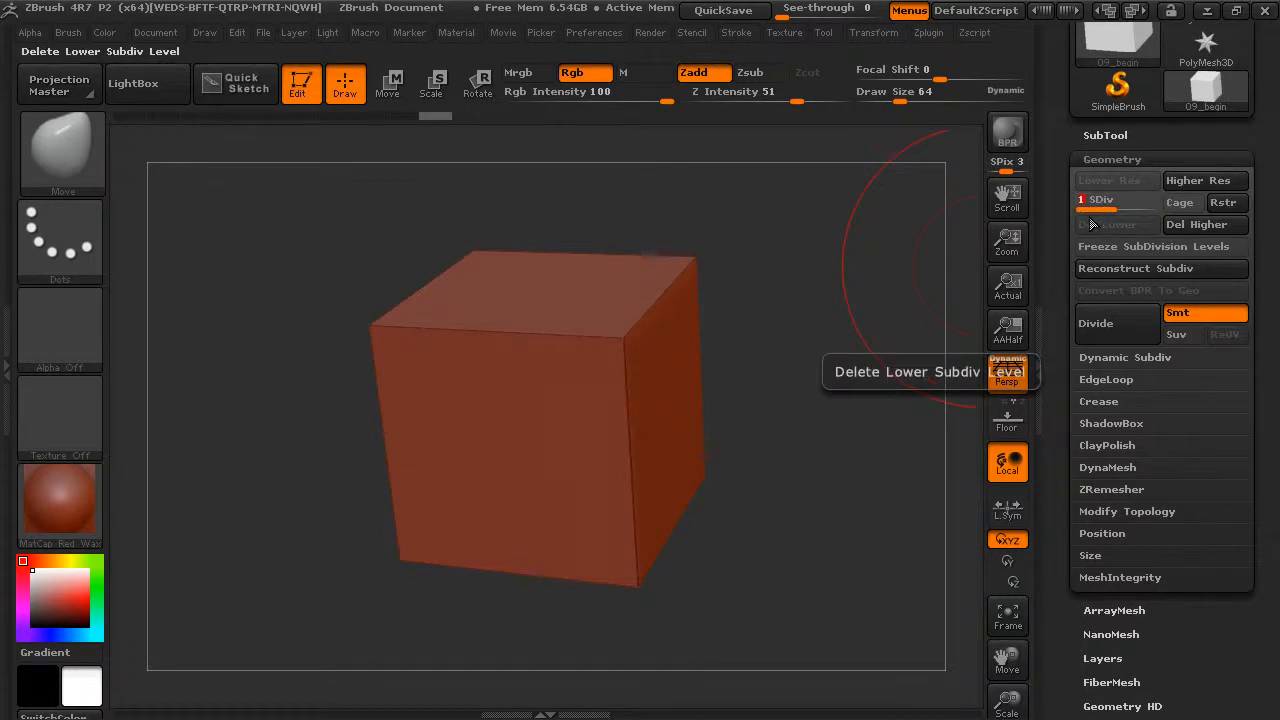
pyautogui.moveTo(1125, 209)
pyautogui.mouseDown()
pyautogui.moveTo(1100, 209)
pyautogui.moveTo(1140, 210)
pyautogui.mouseUp()
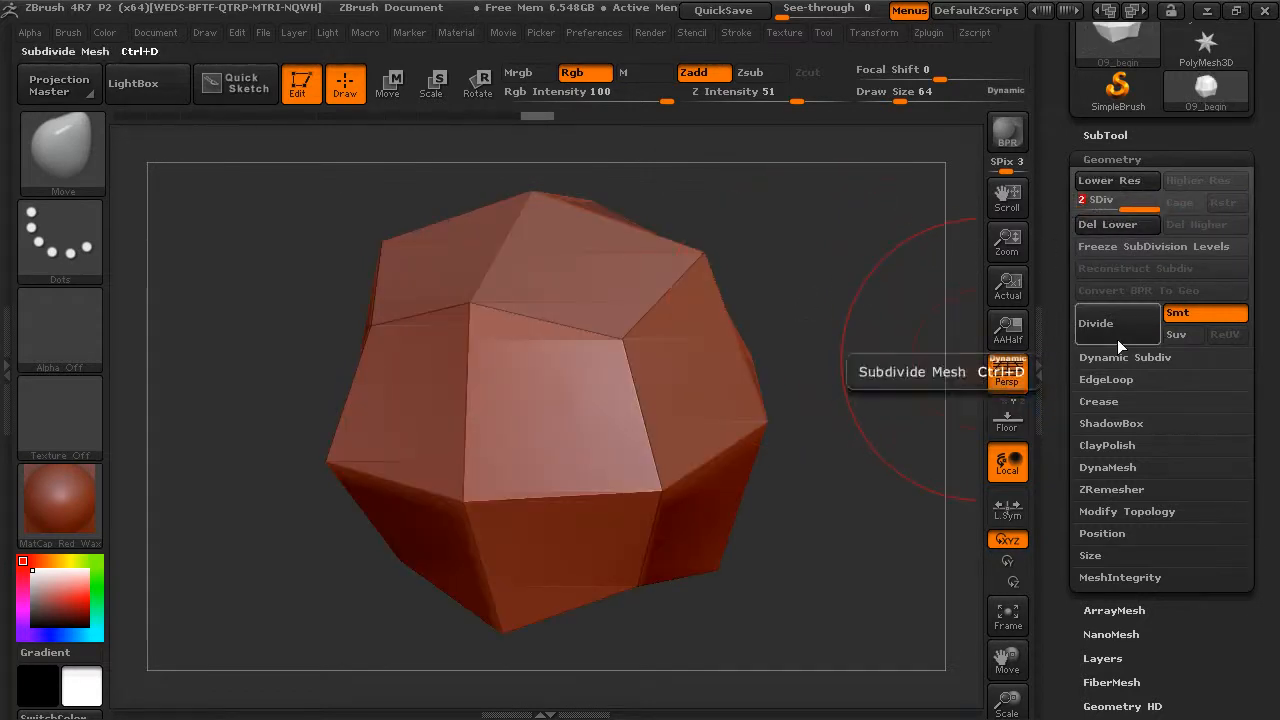
# Subdivide the mesh to level 3 and compare it with level 2, ending on level 3
pyautogui.hotkey('ctrl', 'd')
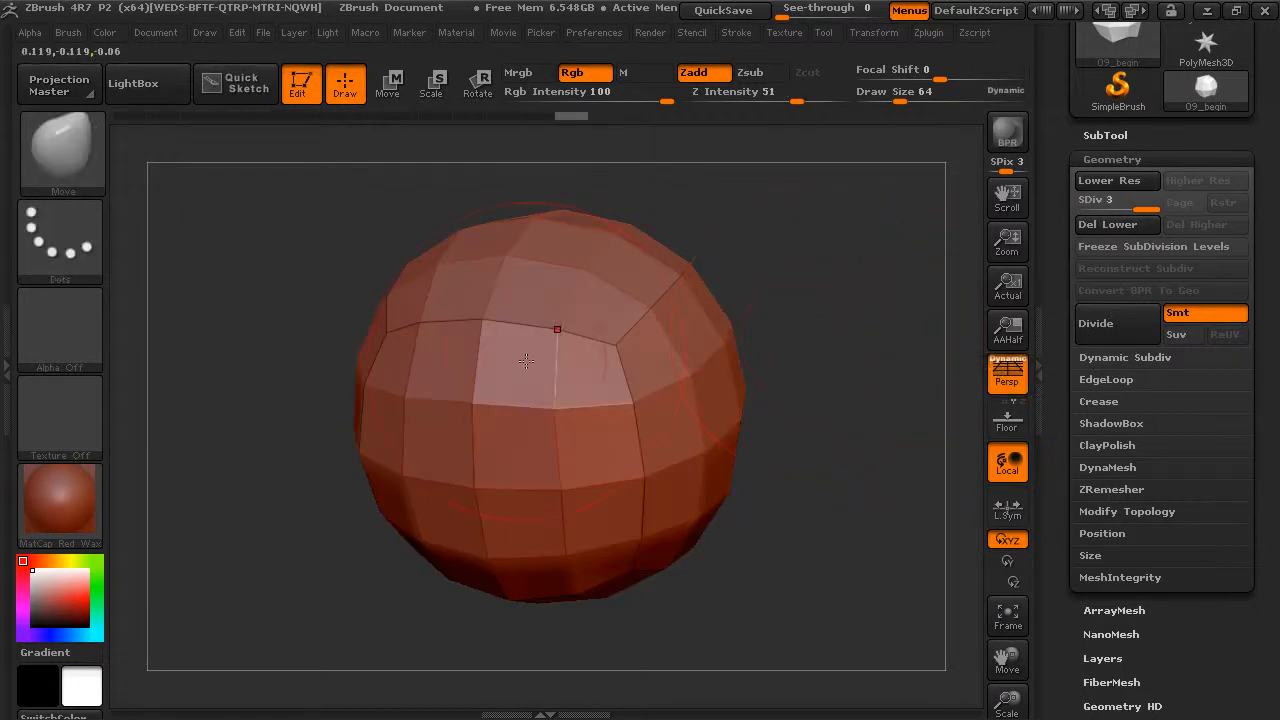
pyautogui.click(1125, 208)
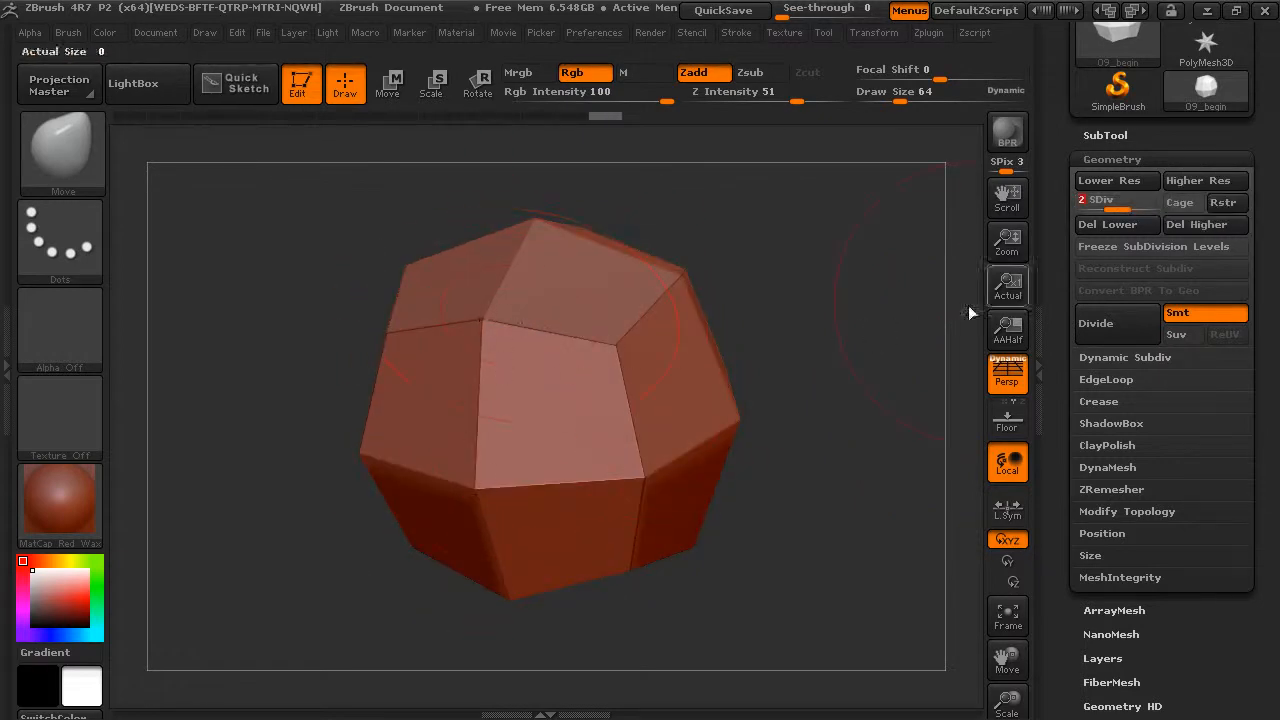
pyautogui.moveTo(1128, 208); pyautogui.dragTo(1168, 208)
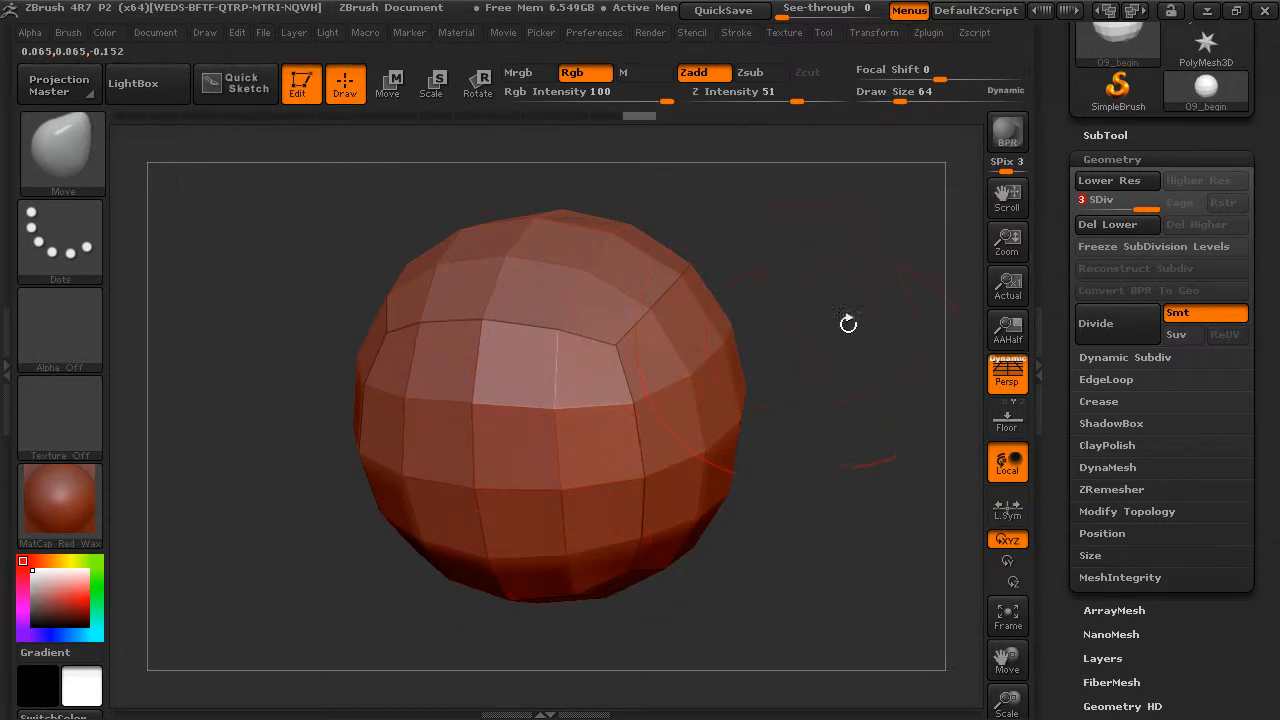
# Pull one side and the upper area of the level 3 mesh outward with the Move brush
pyautogui.moveTo(840, 390)
pyautogui.mouseDown()
pyautogui.moveTo(853, 439)
pyautogui.moveTo(786, 400)
pyautogui.mouseUp()
pyautogui.moveTo(646, 356)
pyautogui.mouseDown()
pyautogui.moveTo(758, 294)
pyautogui.moveTo(652, 368)
pyautogui.moveTo(676, 384)
pyautogui.moveTo(806, 363)
pyautogui.mouseUp()
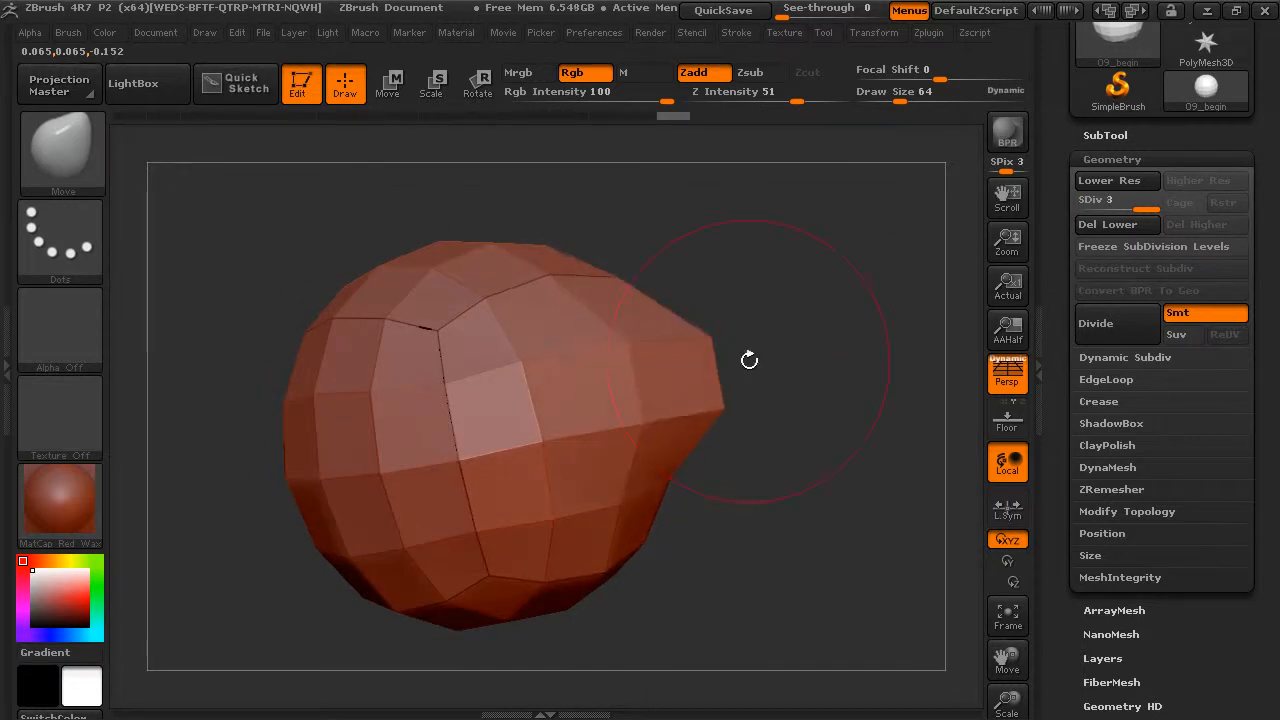
pyautogui.moveTo(746, 223); pyautogui.dragTo(794, 326)
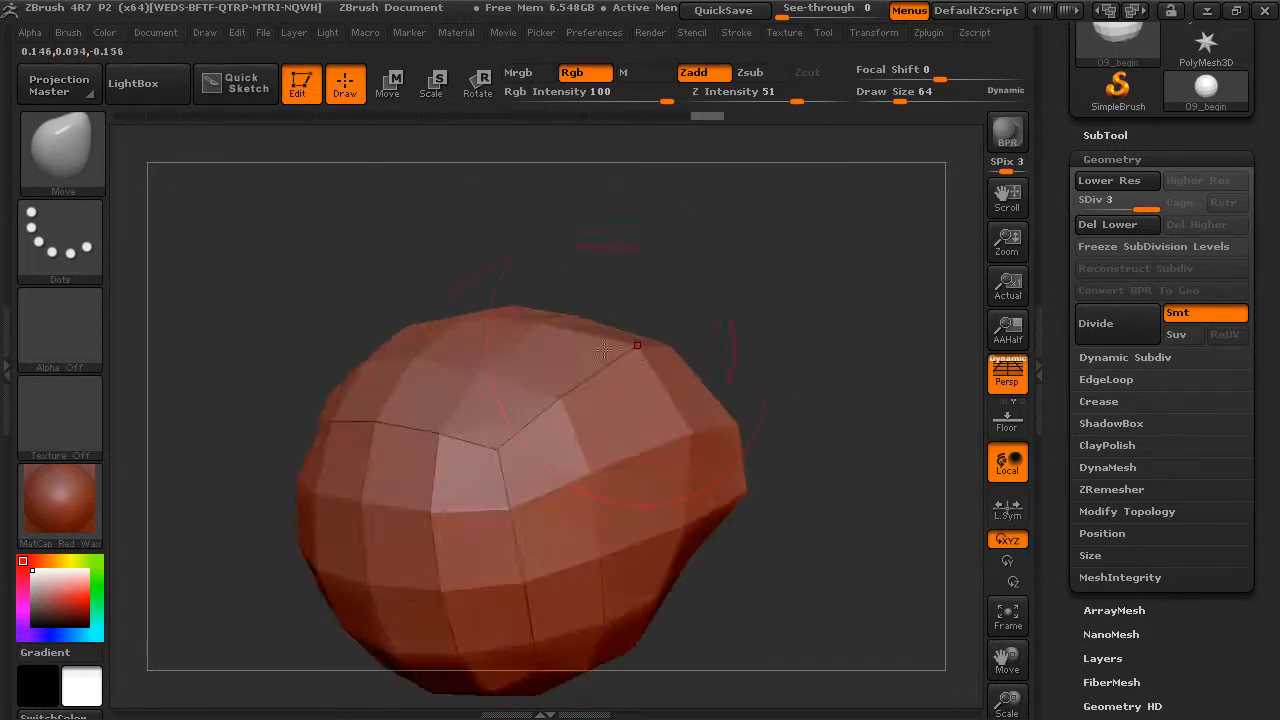
pyautogui.moveTo(614, 289); pyautogui.dragTo(822, 366)
# Check how the reshaped form looks at subdivision level 2 and return to level 3
pyautogui.moveTo(1130, 205)
pyautogui.mouseDown()
pyautogui.moveTo(1090, 202)
pyautogui.moveTo(1106, 202)
pyautogui.mouseUp()
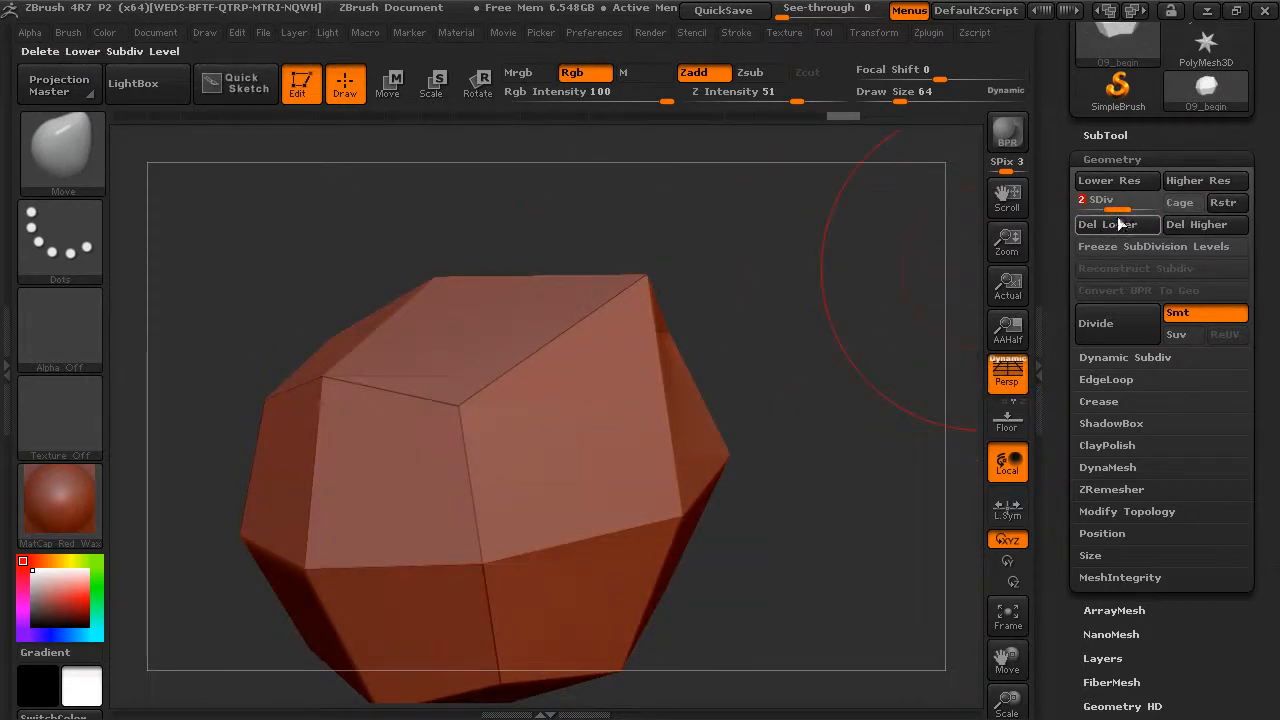
pyautogui.moveTo(1130, 204); pyautogui.dragTo(1141, 205)
pyautogui.moveTo(818, 321); pyautogui.dragTo(789, 359)
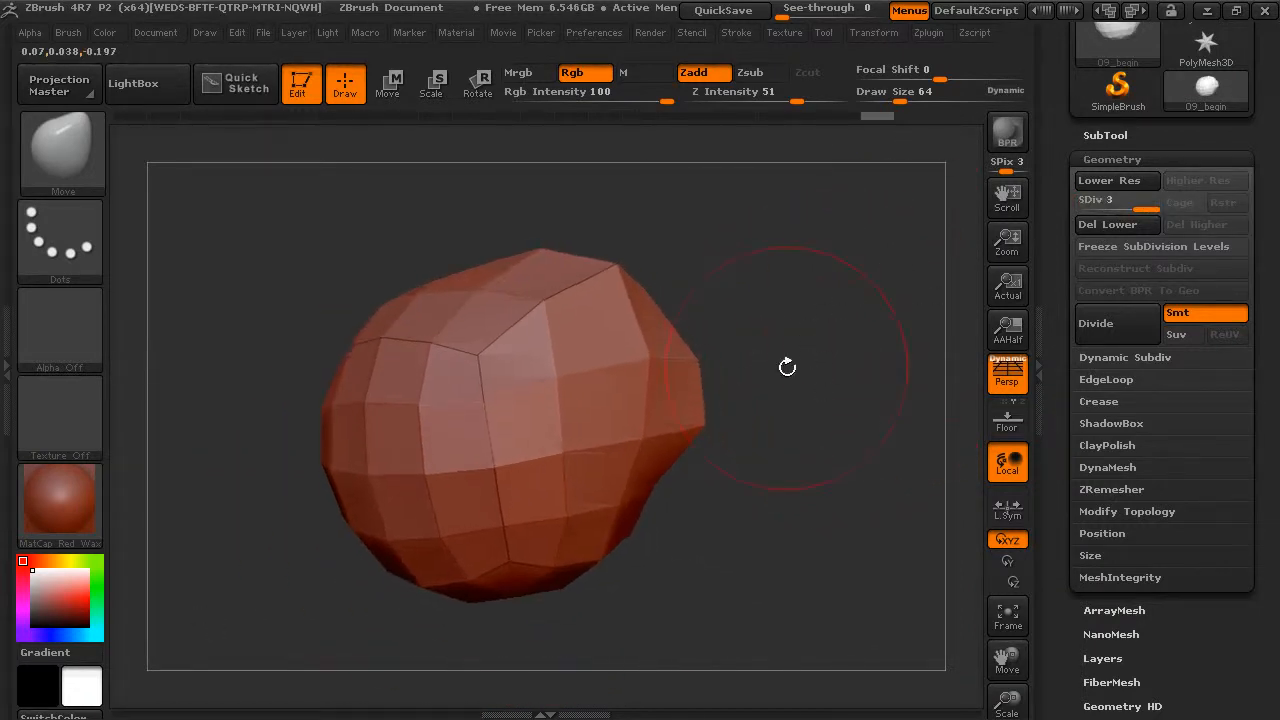
# Subdivide the reshaped mesh twice more to level 5 and inspect its denser surface up close
pyautogui.press('ctrl')
pyautogui.hotkey('ctrl', 'd')
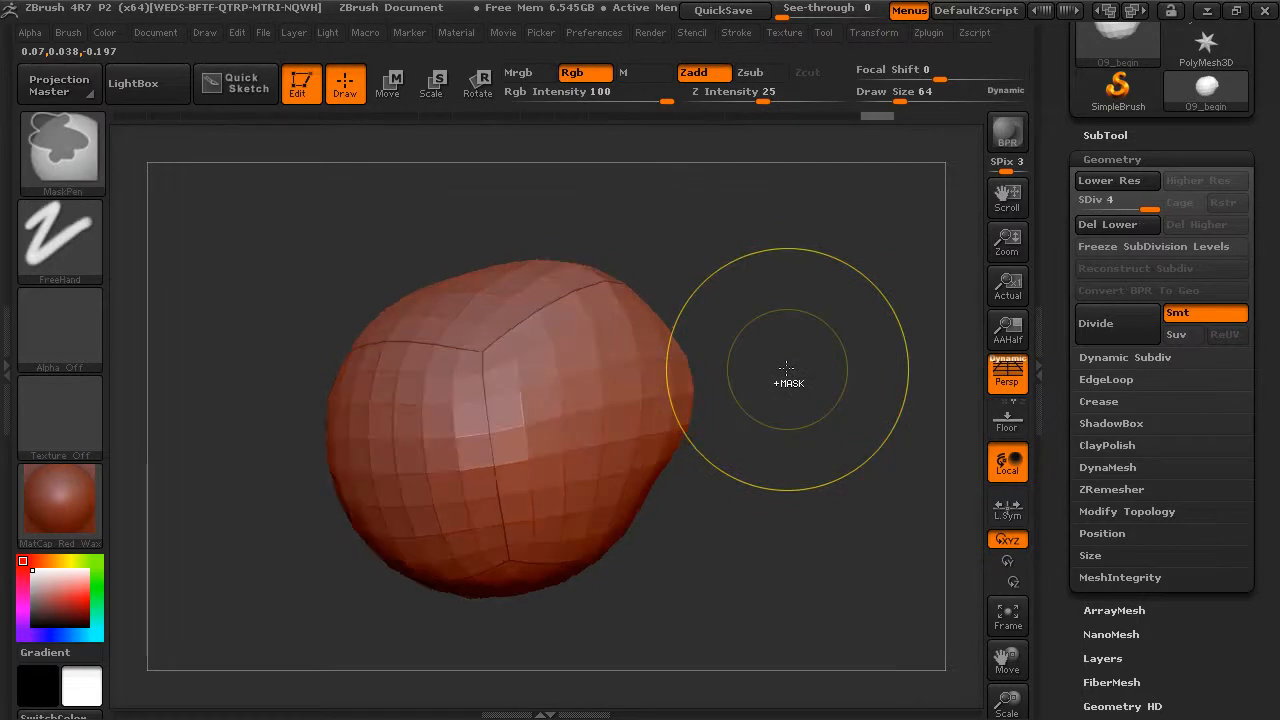
pyautogui.press('shift')
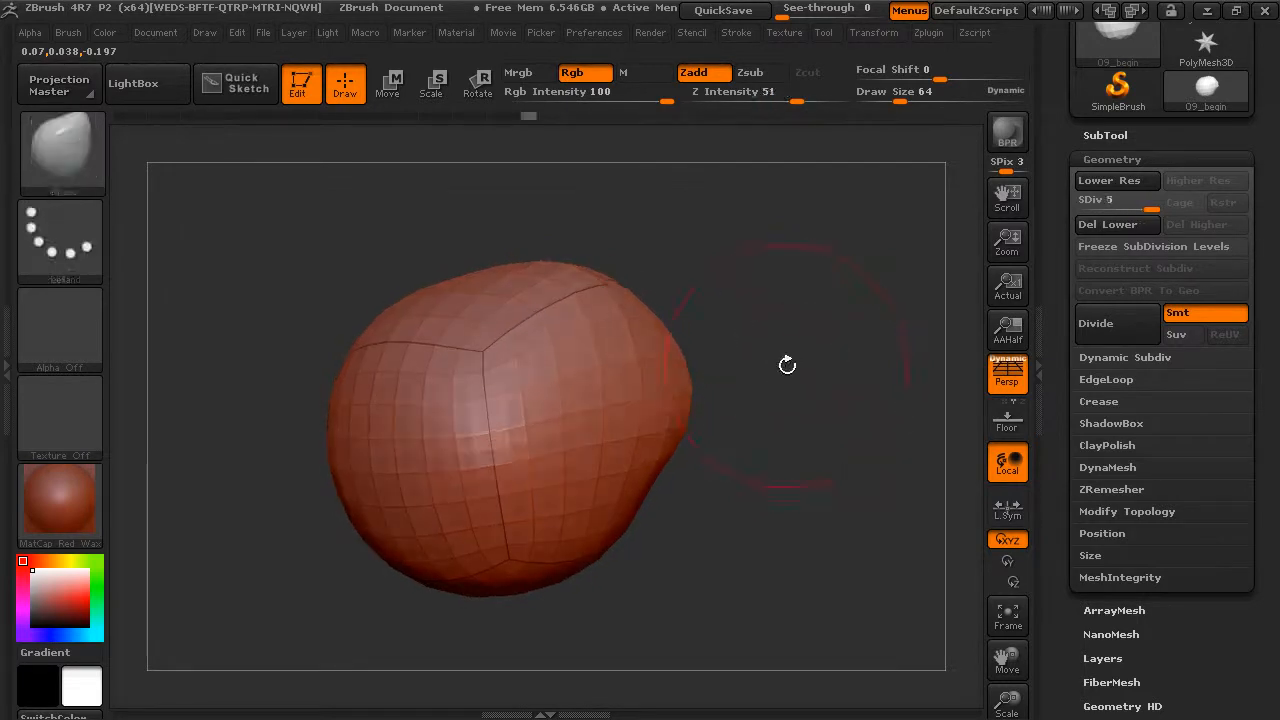
pyautogui.keyDown('alt'); pyautogui.moveTo(821, 364); pyautogui.dragTo(862, 364); pyautogui.keyUp('alt')
pyautogui.moveTo(800, 334); pyautogui.dragTo(856, 296)
pyautogui.moveTo(819, 364); pyautogui.dragTo(826, 334)
pyautogui.press('f')
pyautogui.press('shift')
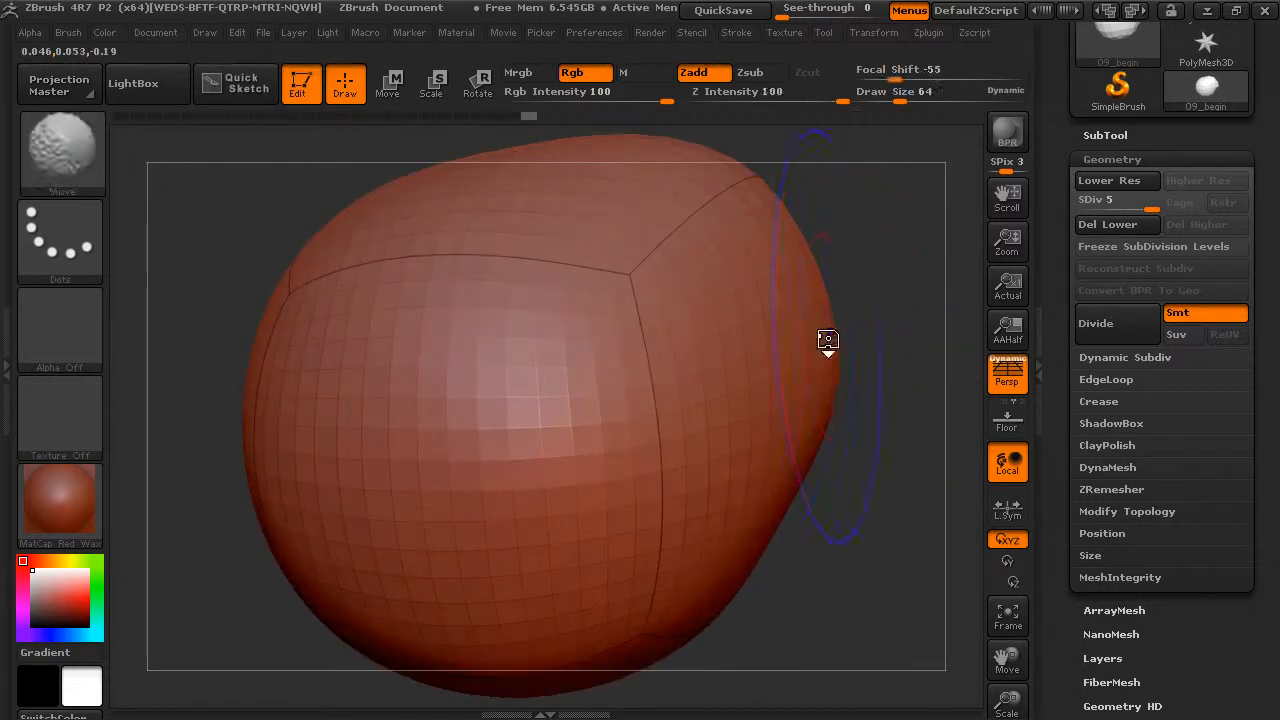
pyautogui.moveTo(886, 377)
pyautogui.keyDown('shift'); pyautogui.mouseDown()
pyautogui.moveTo(894, 391)
pyautogui.moveTo(879, 402)
pyautogui.moveTo(629, 349)
pyautogui.mouseUp(); pyautogui.keyUp('shift')
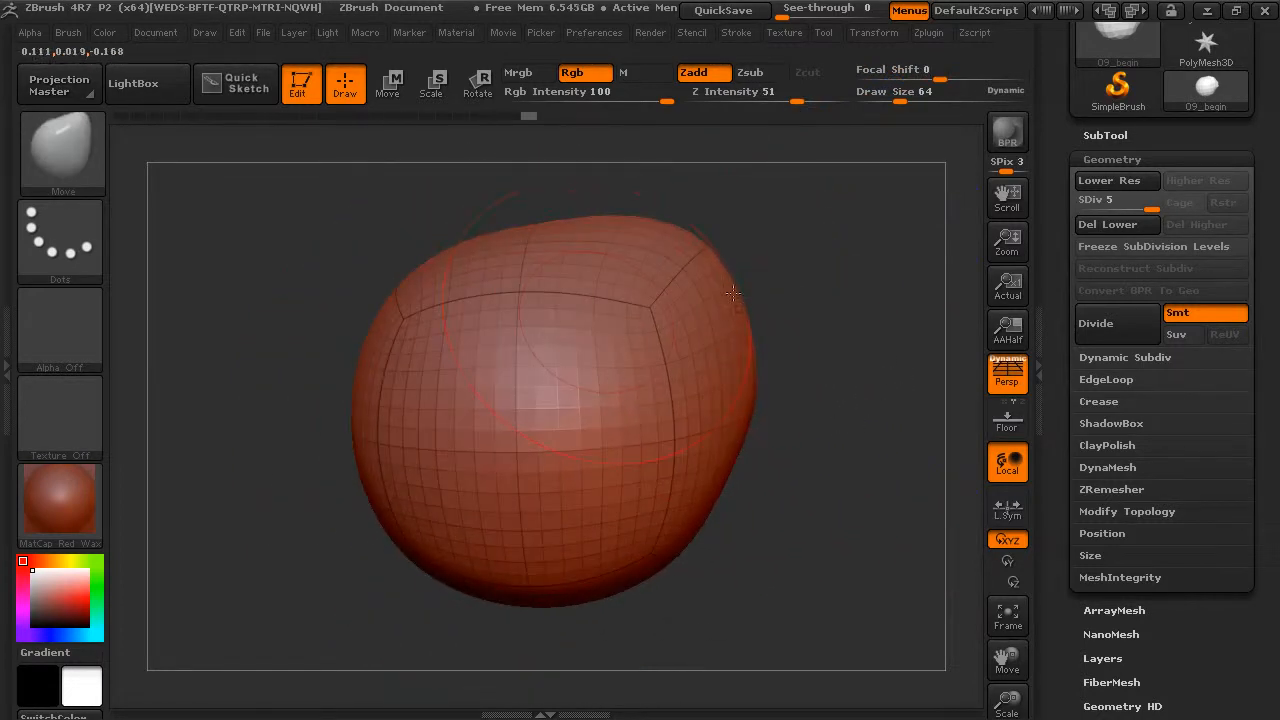
# Set the Move brush's draw size to 15 and pull small surface details on the mesh's upper side
pyautogui.moveTo(900, 101); pyautogui.dragTo(879, 104)
pyautogui.moveTo(712, 398)
pyautogui.mouseDown()
pyautogui.moveTo(771, 377)
pyautogui.moveTo(720, 386)
pyautogui.mouseUp()
pyautogui.moveTo(744, 340)
pyautogui.mouseDown()
pyautogui.moveTo(778, 331)
pyautogui.moveTo(757, 290)
pyautogui.moveTo(724, 341)
pyautogui.mouseUp()
pyautogui.moveTo(683, 302); pyautogui.dragTo(709, 294)
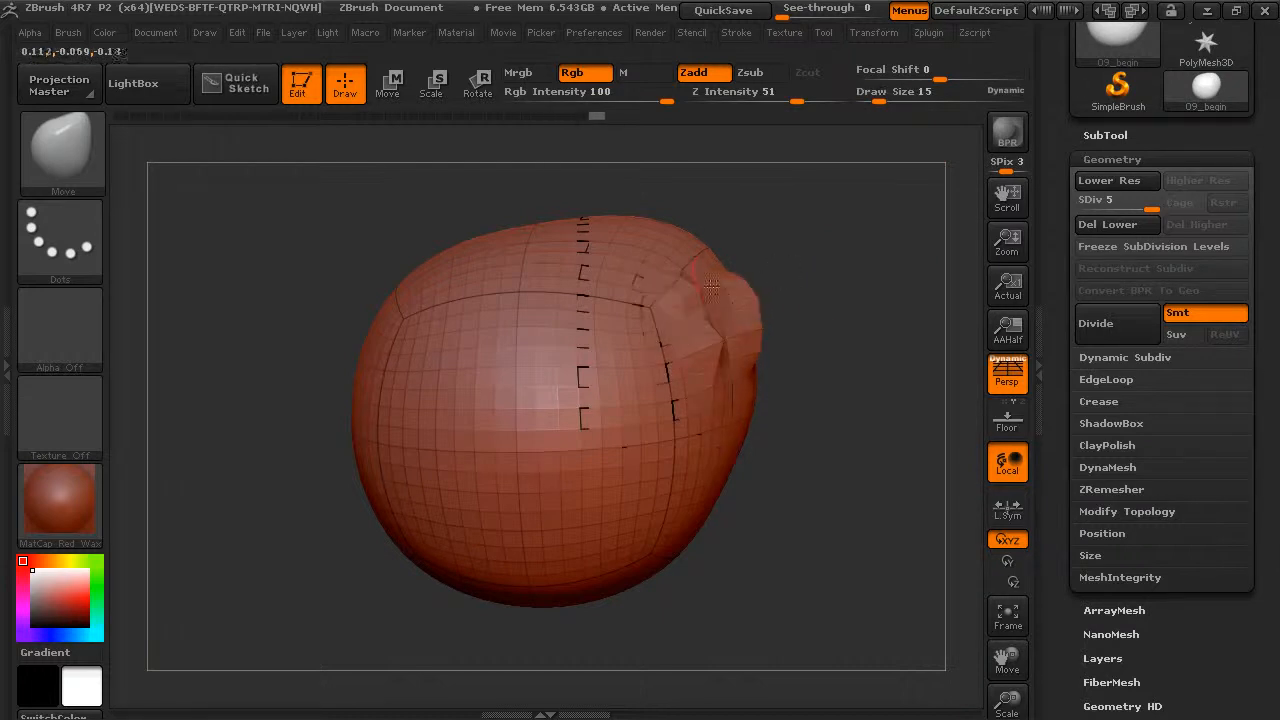
# Look up the polygon count of the 09_begin subtool
pyautogui.moveTo(1056, 190); pyautogui.dragTo(1070, 267)
pyautogui.click(1127, 242)
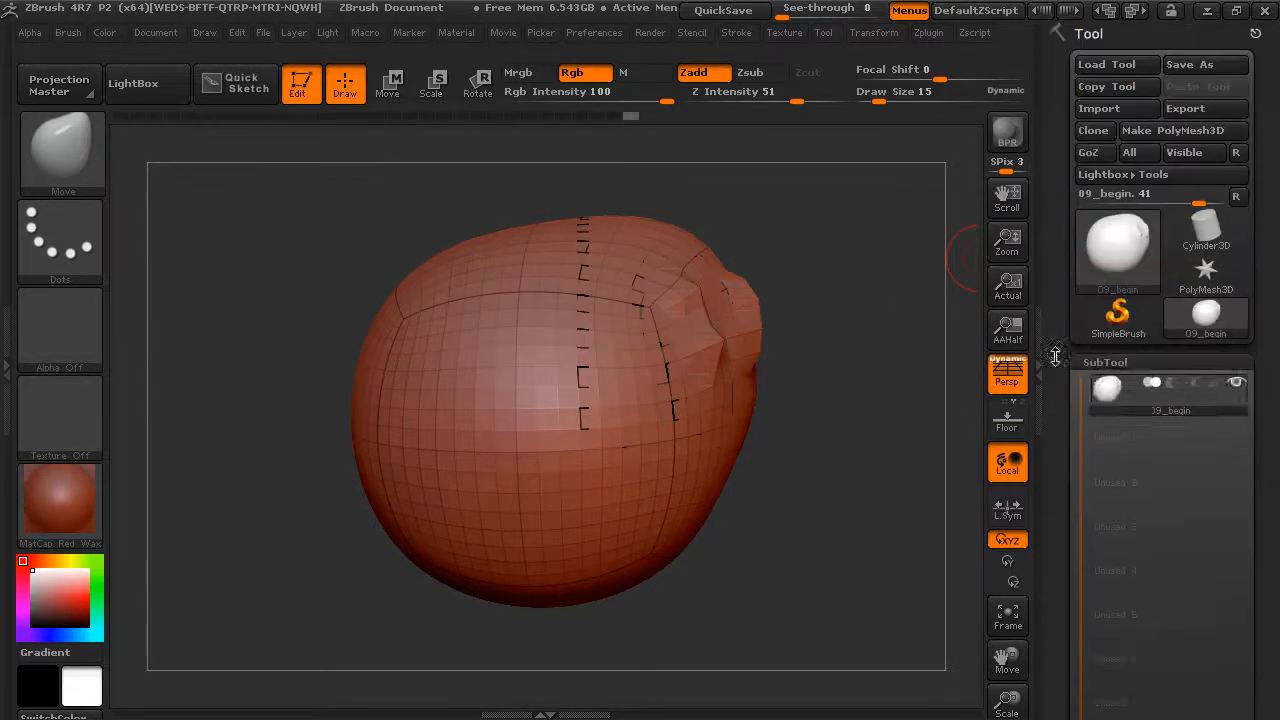
pyautogui.moveTo(1107, 398)
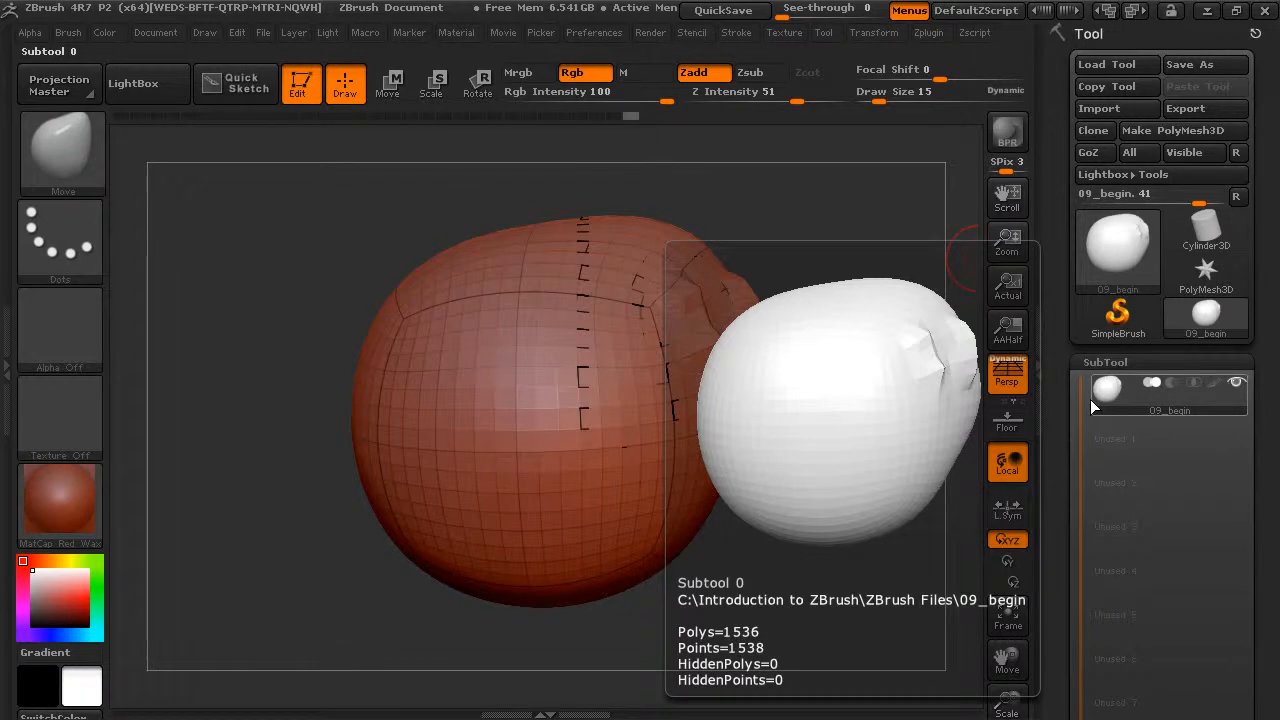
pyautogui.moveTo(1069, 434); pyautogui.dragTo(1074, 294)
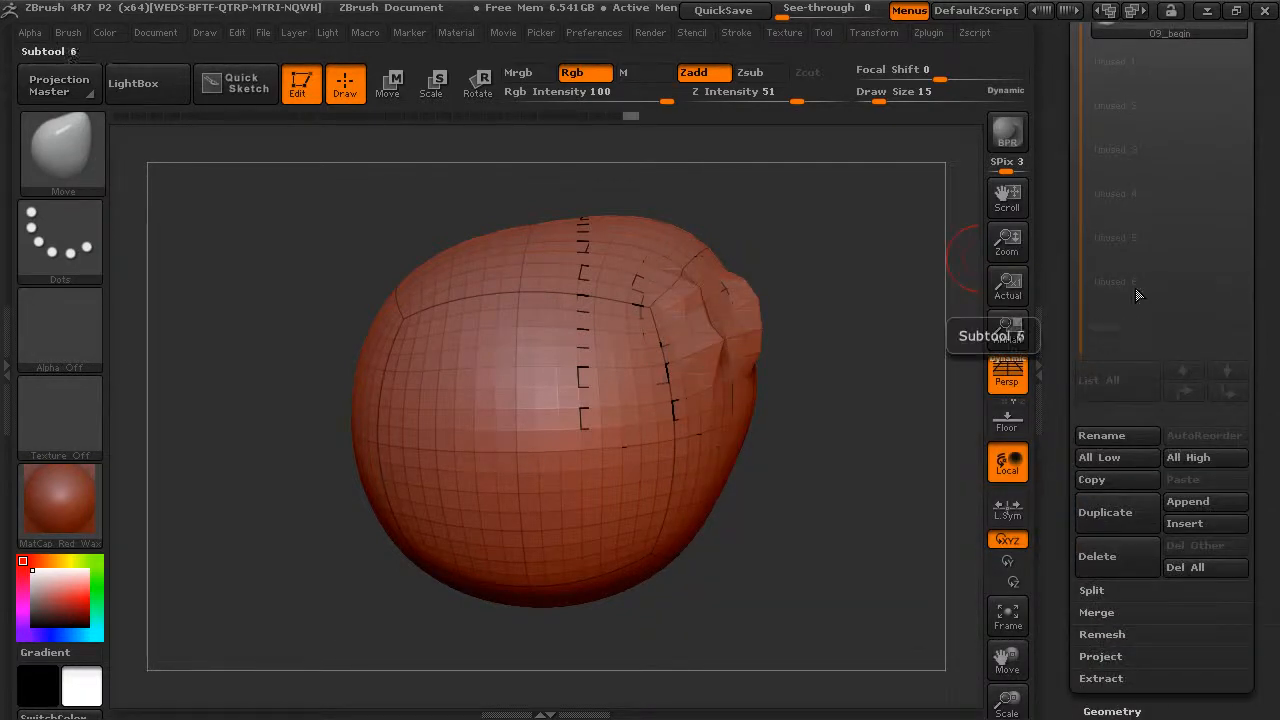
# Step the mesh down to subdivision level 2, raise it to level 3, and check the 09_begin subtool's polygon counts
pyautogui.hotkey('shift', 'd')
pyautogui.hotkey('shift', 'd')
pyautogui.hotkey('shift', 'd')
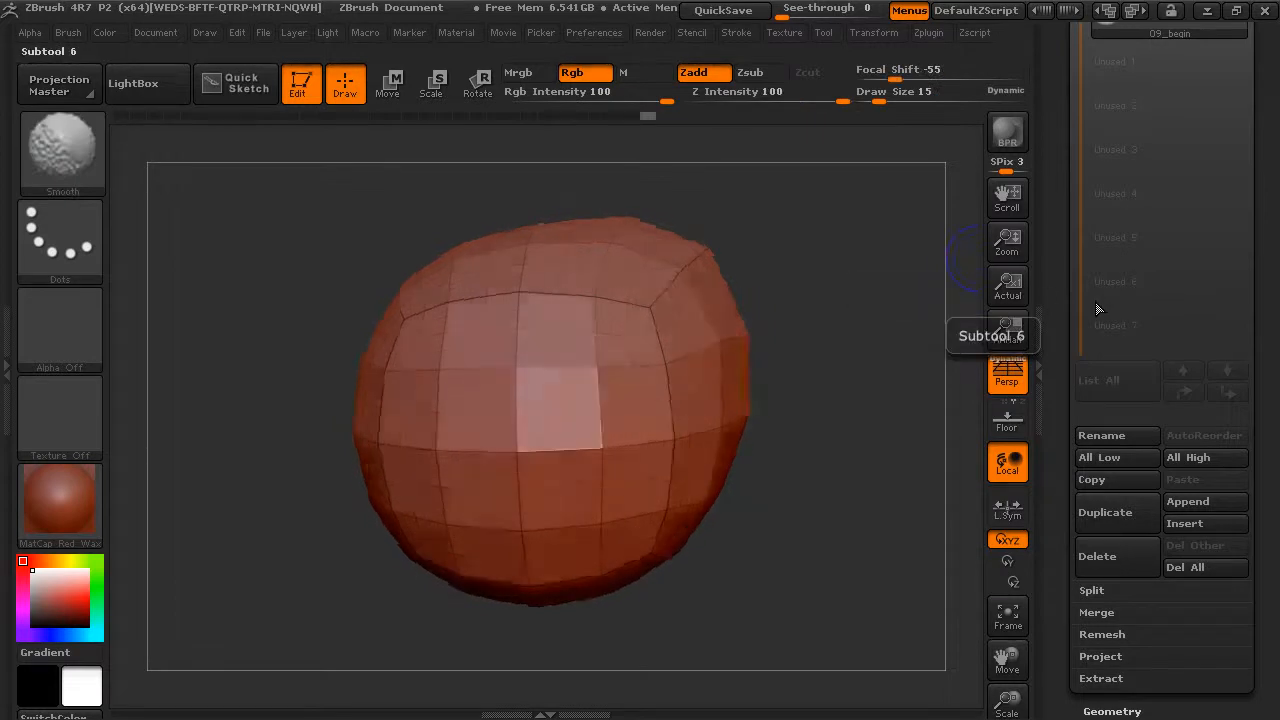
pyautogui.moveTo(1066, 174); pyautogui.dragTo(1066, 314)
pyautogui.moveTo(1126, 161)
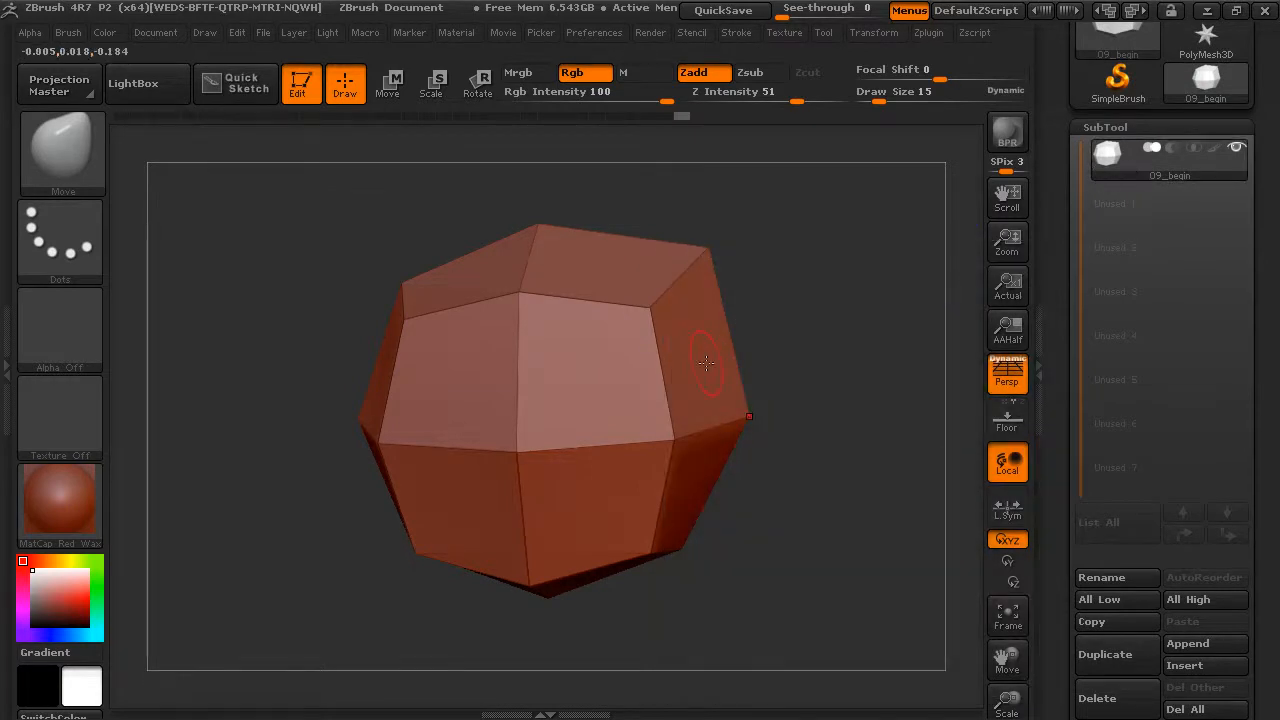
pyautogui.hotkey('ctrl', 'd')
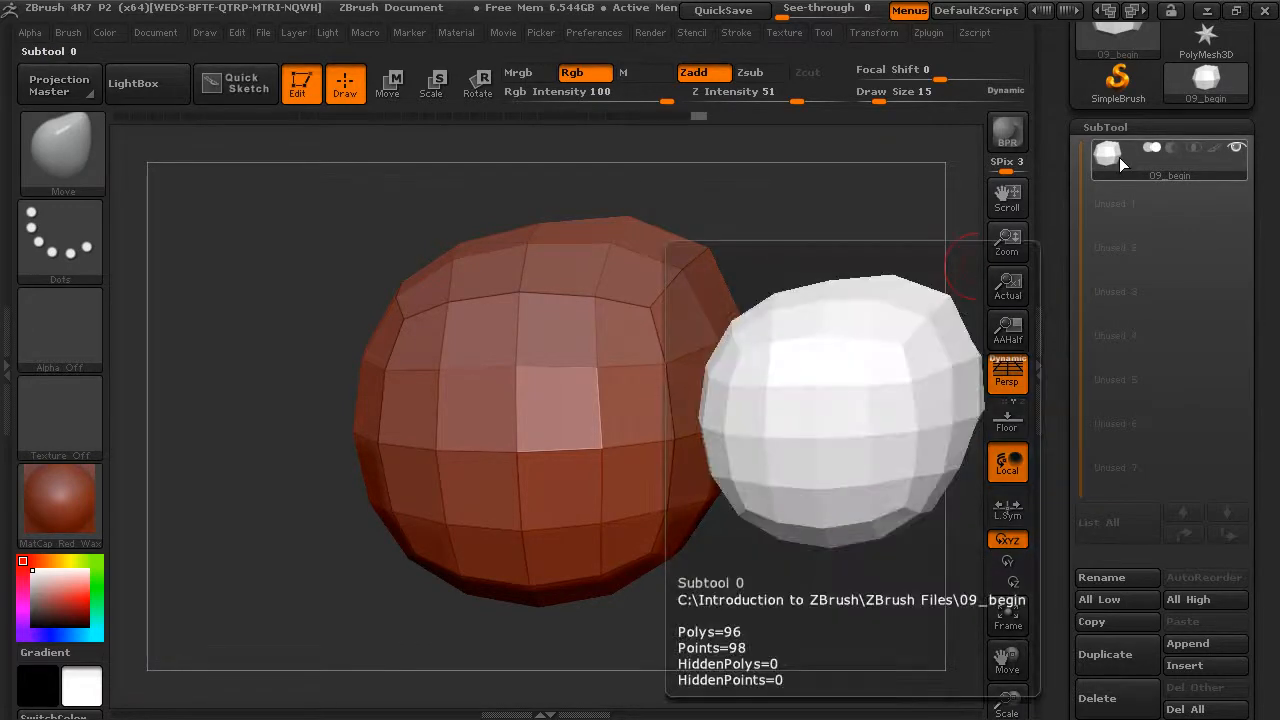
# Raise the mesh back through its higher subdivision levels, divide it further, and inspect the pulled surface details from several sides
pyautogui.press('d')
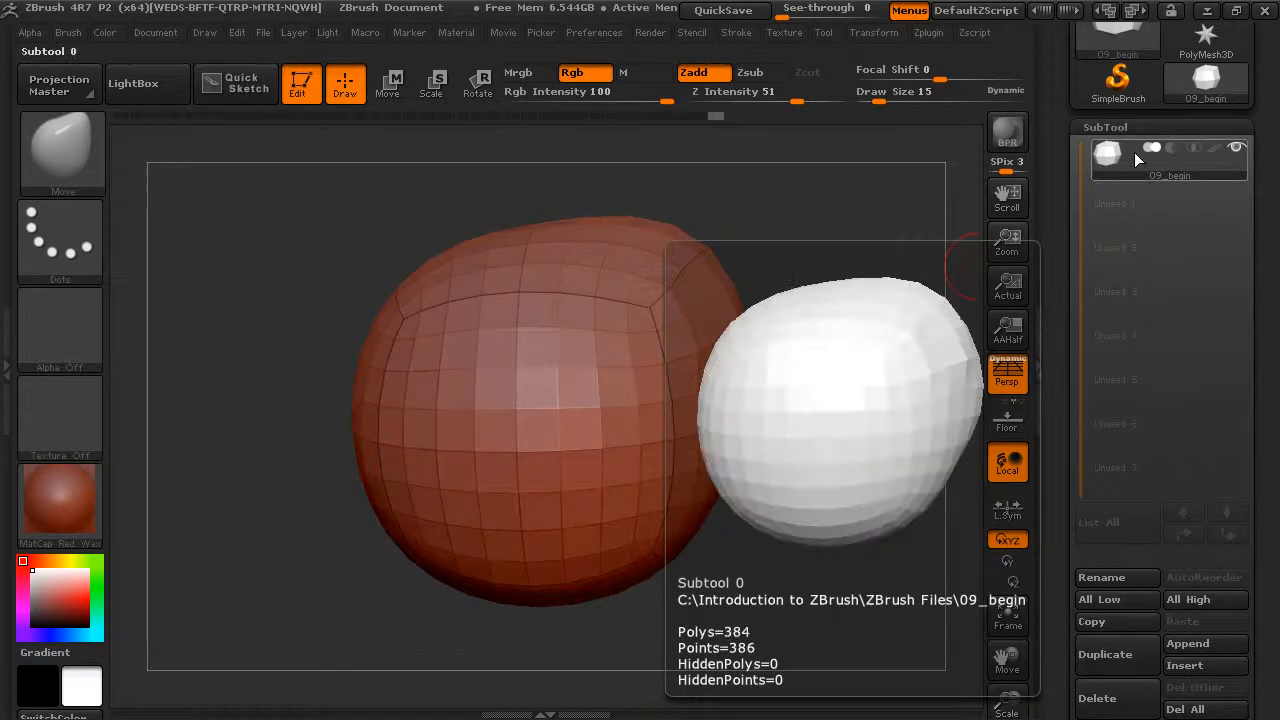
pyautogui.hotkey('ctrl', 'd')
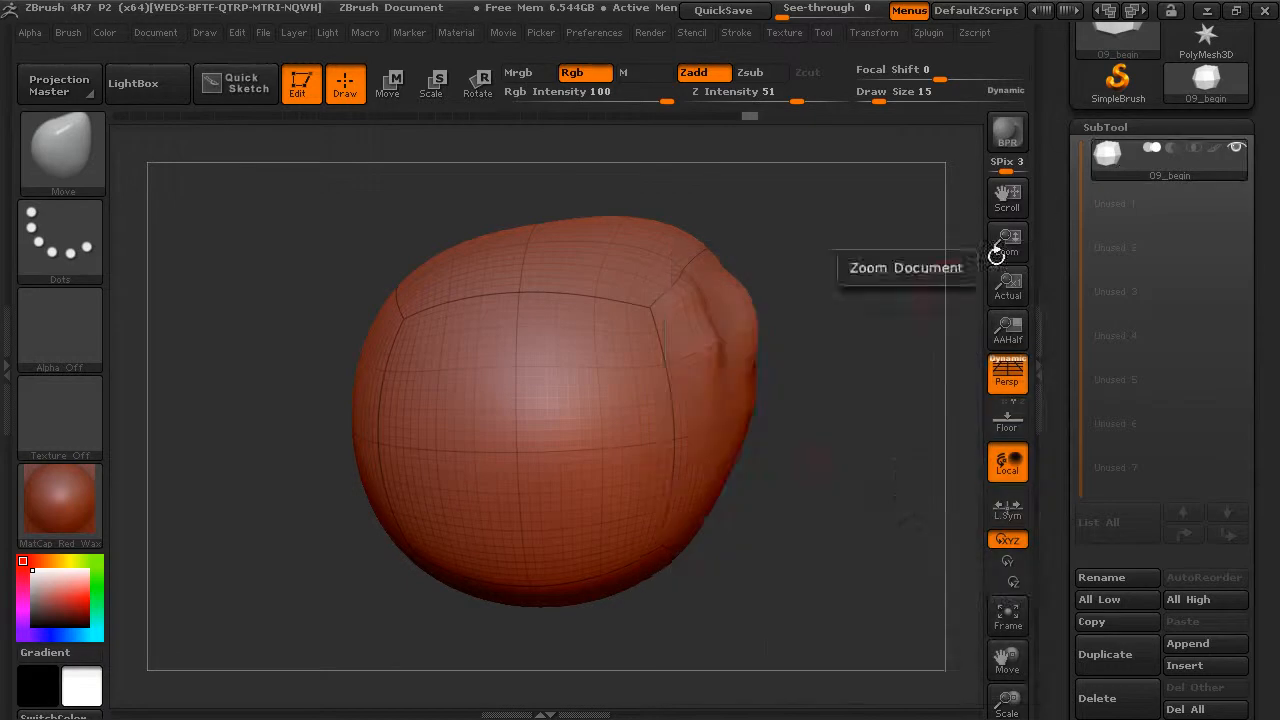
pyautogui.moveTo(858, 430); pyautogui.dragTo(871, 516)
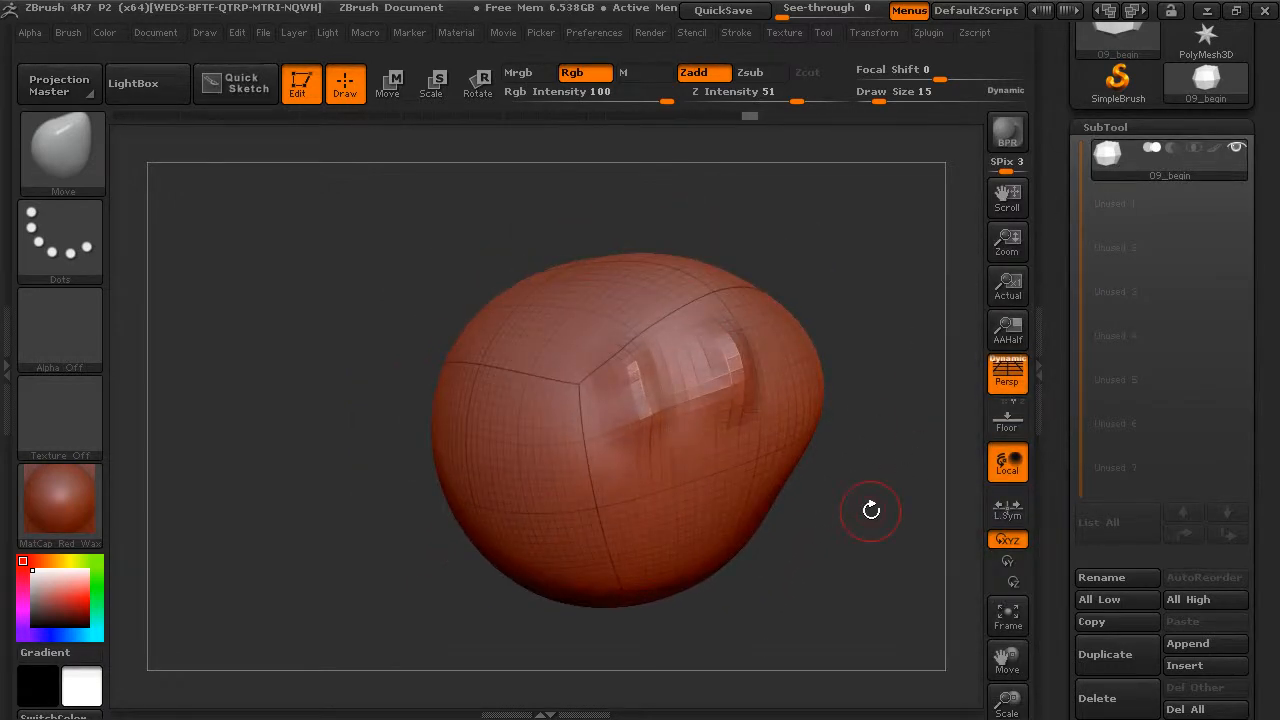
pyautogui.moveTo(871, 510)
pyautogui.mouseDown()
pyautogui.moveTo(870, 580)
pyautogui.moveTo(879, 525)
pyautogui.mouseUp()
pyautogui.moveTo(903, 519); pyautogui.dragTo(870, 291)
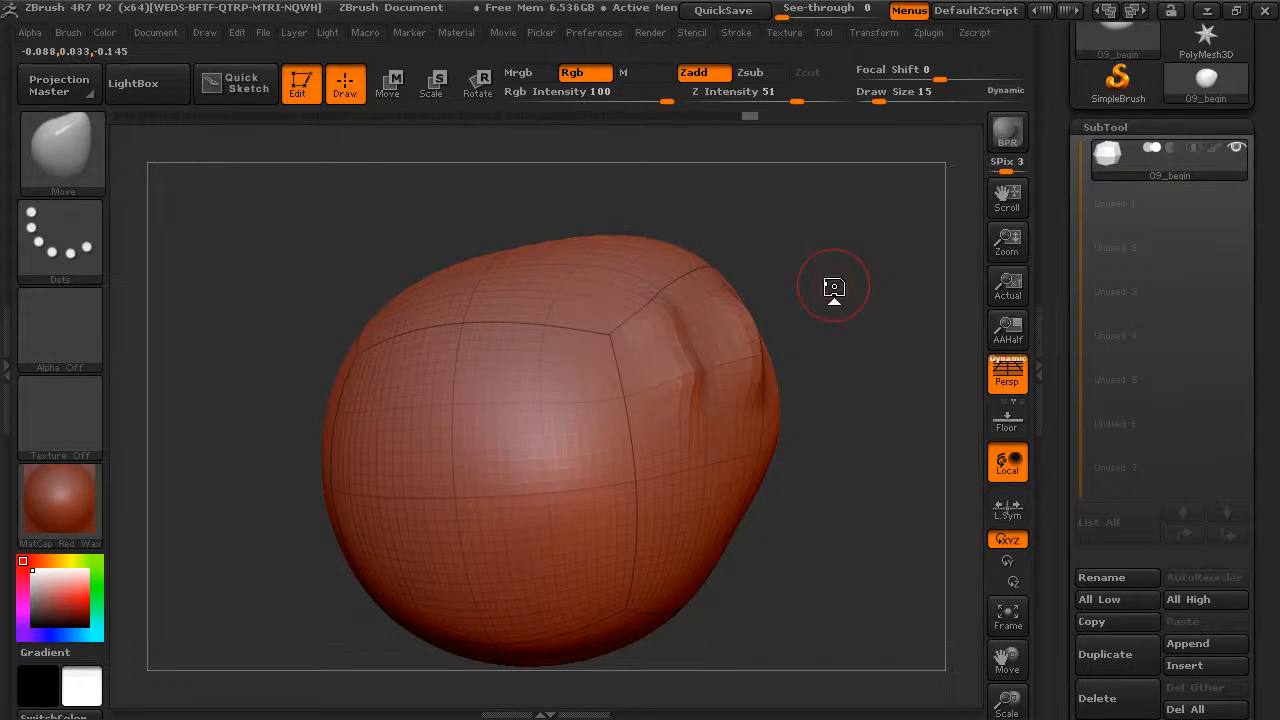
pyautogui.moveTo(845, 399); pyautogui.dragTo(900, 410)
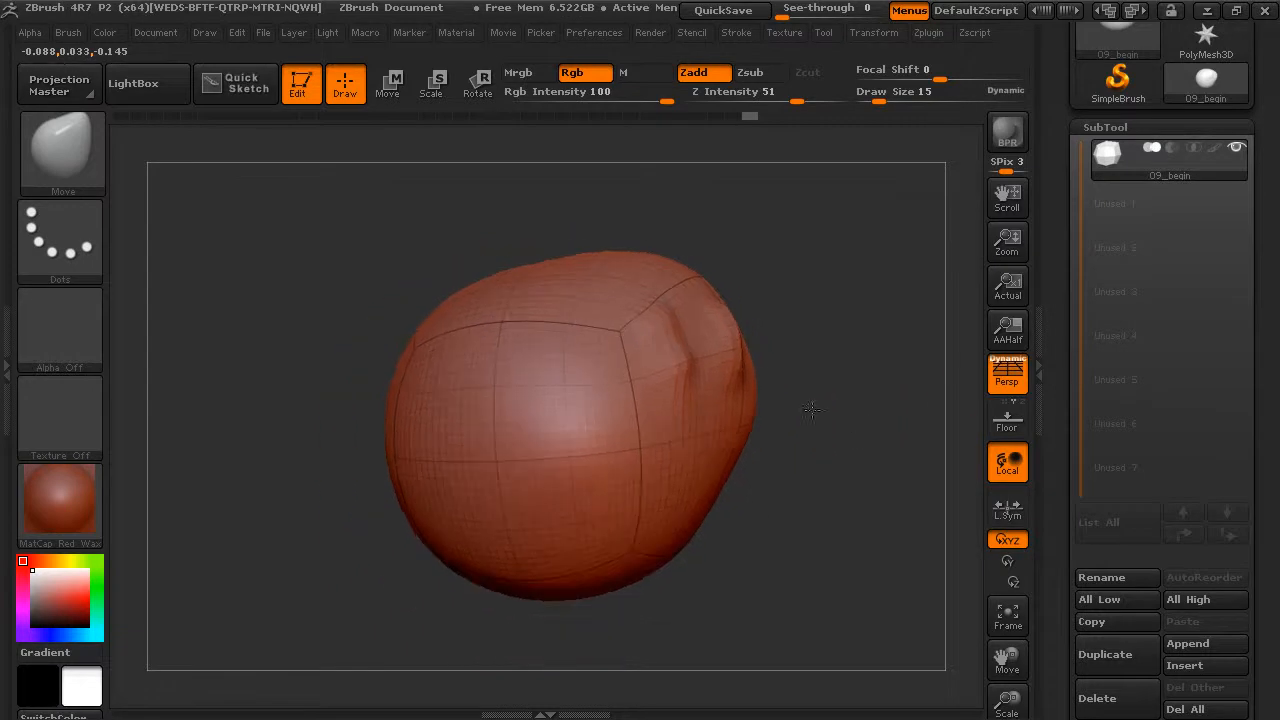
# Open the mesh's Geometry settings and set its subdivision level to 2, then to 3
pyautogui.scroll(-5, 1087, 183)
pyautogui.scroll(-1, 1087, 183)
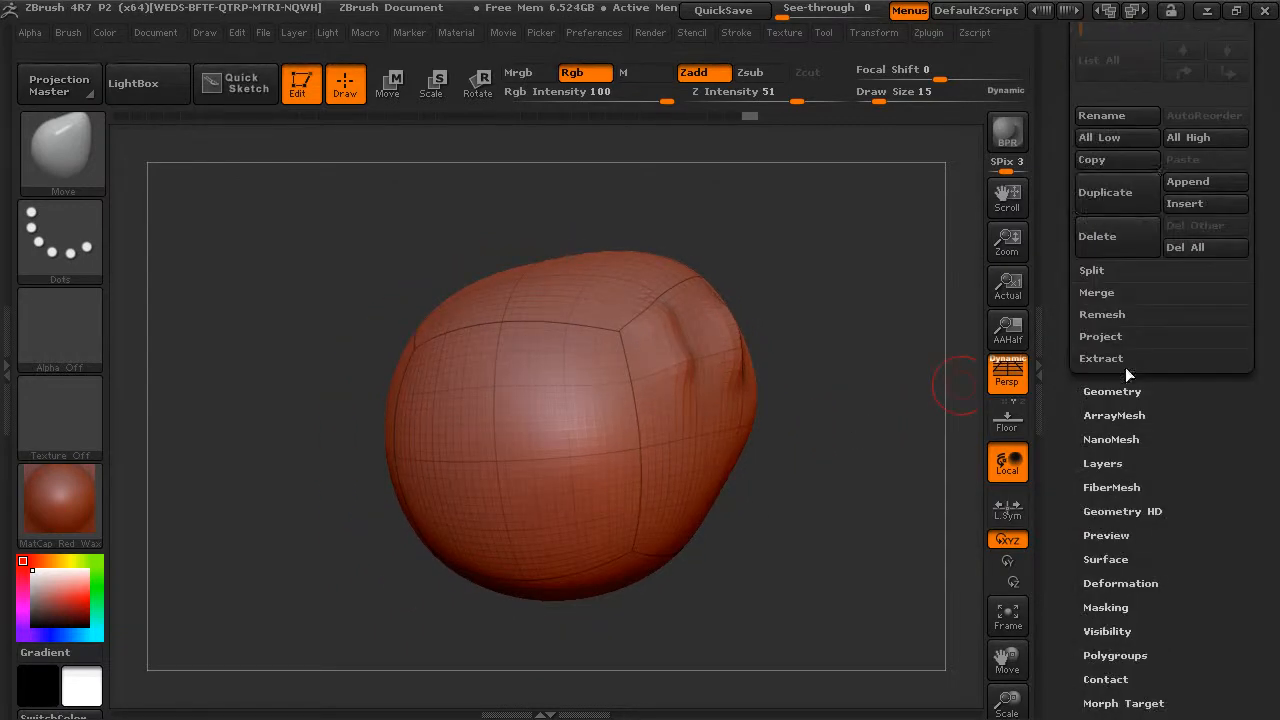
pyautogui.click(1119, 391)
pyautogui.moveTo(1052, 301); pyautogui.dragTo(1043, 417)
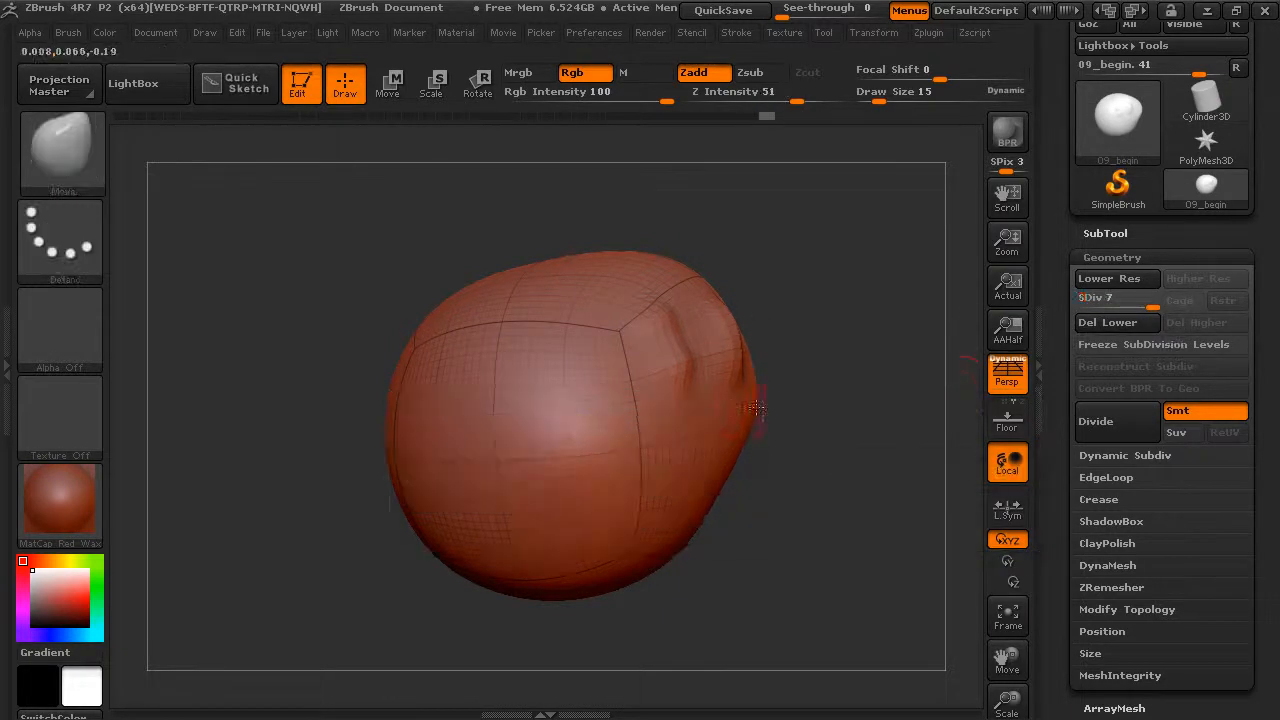
pyautogui.moveTo(748, 426); pyautogui.dragTo(862, 470)
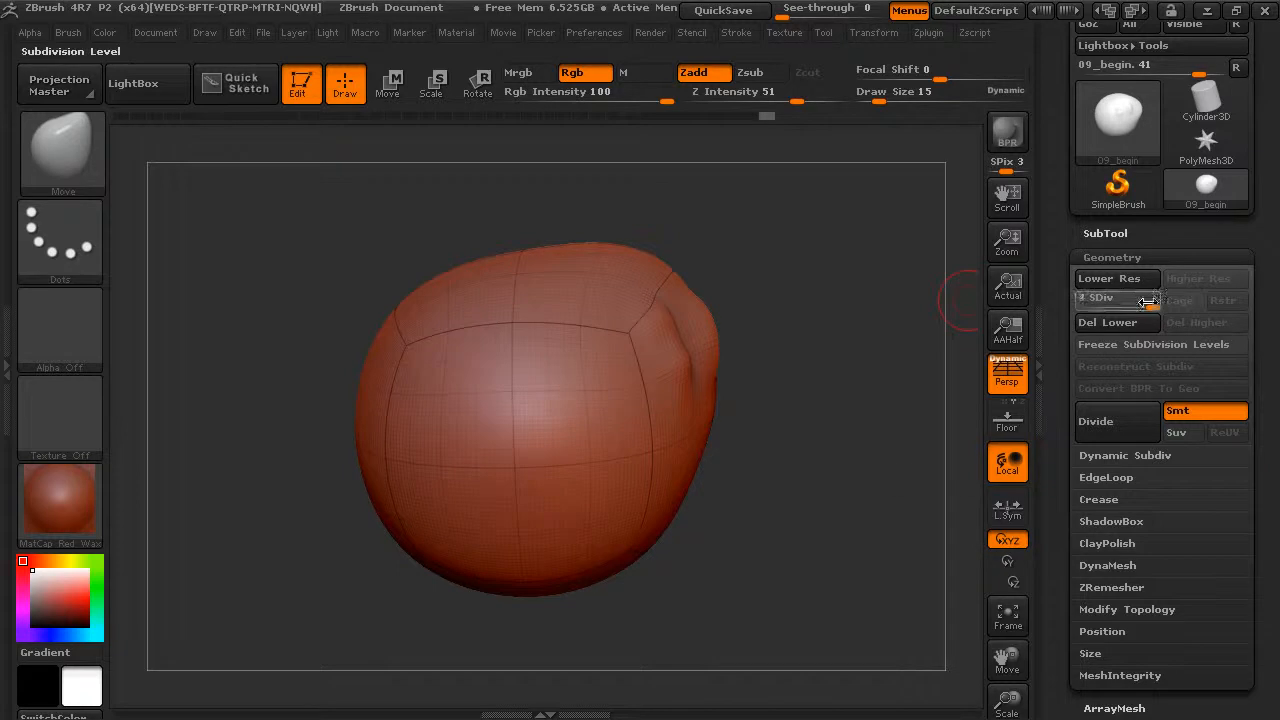
pyautogui.click(1100, 303)
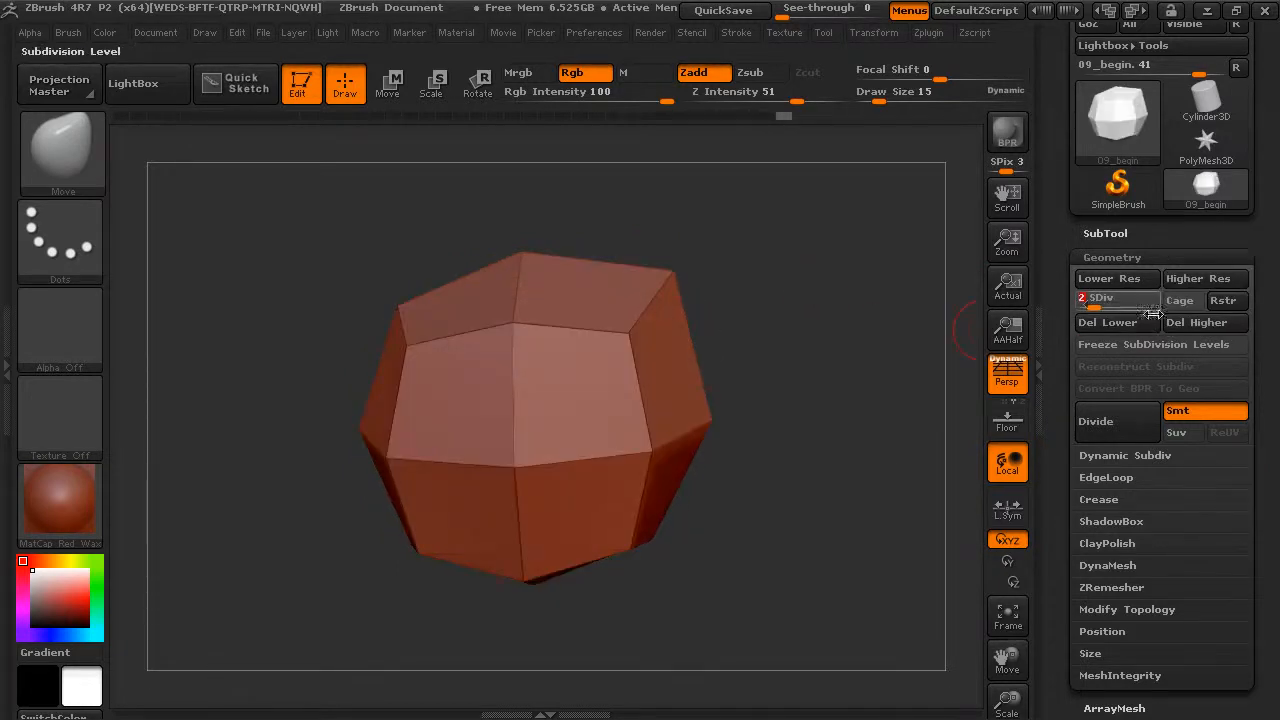
pyautogui.click(1110, 303)
# Set the Move brush's draw size to 59 and pull the mesh's upper left side into a new shape at subdivision level 3
pyautogui.moveTo(879, 100); pyautogui.dragTo(899, 102)
pyautogui.moveTo(391, 308)
pyautogui.mouseDown()
pyautogui.moveTo(383, 249)
pyautogui.moveTo(377, 266)
pyautogui.mouseUp()
pyautogui.moveTo(476, 224)
pyautogui.mouseDown()
pyautogui.moveTo(396, 252)
pyautogui.moveTo(373, 193)
pyautogui.mouseUp()
pyautogui.moveTo(425, 285); pyautogui.dragTo(415, 255)
pyautogui.moveTo(345, 317); pyautogui.dragTo(328, 291)
pyautogui.moveTo(435, 250); pyautogui.dragTo(452, 213)
pyautogui.moveTo(247, 248); pyautogui.dragTo(350, 275)
pyautogui.moveTo(460, 343); pyautogui.dragTo(418, 330)
pyautogui.moveTo(870, 430); pyautogui.dragTo(786, 440)
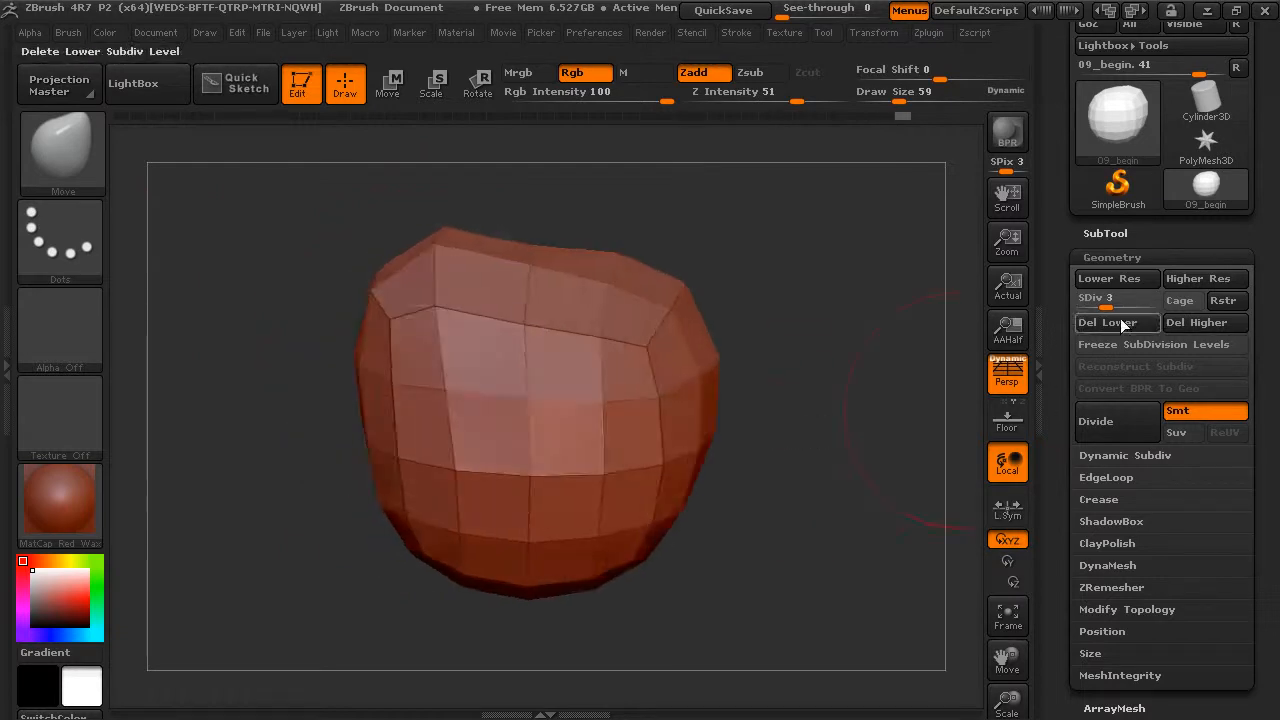
# Set the mesh's subdivision level to 7 and inspect the reshaped form together with its fine surface details
pyautogui.moveTo(1163, 303); pyautogui.dragTo(1163, 303)
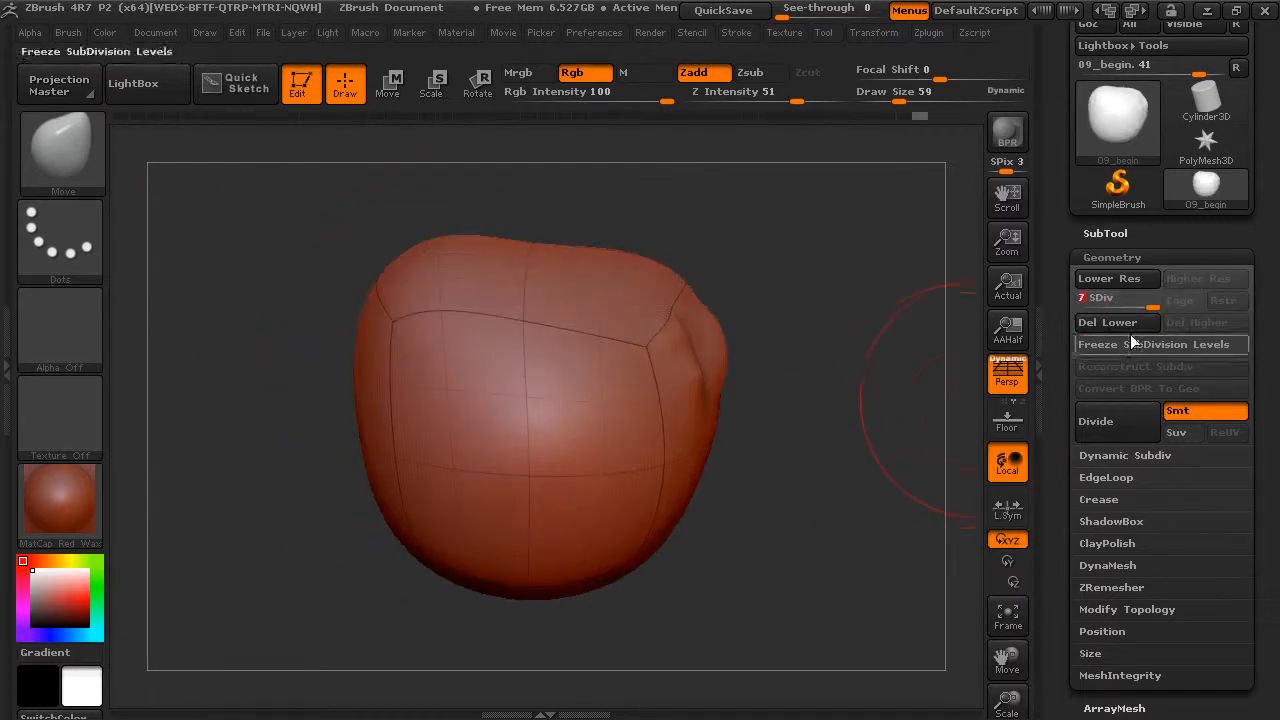
pyautogui.moveTo(857, 357); pyautogui.dragTo(798, 371)
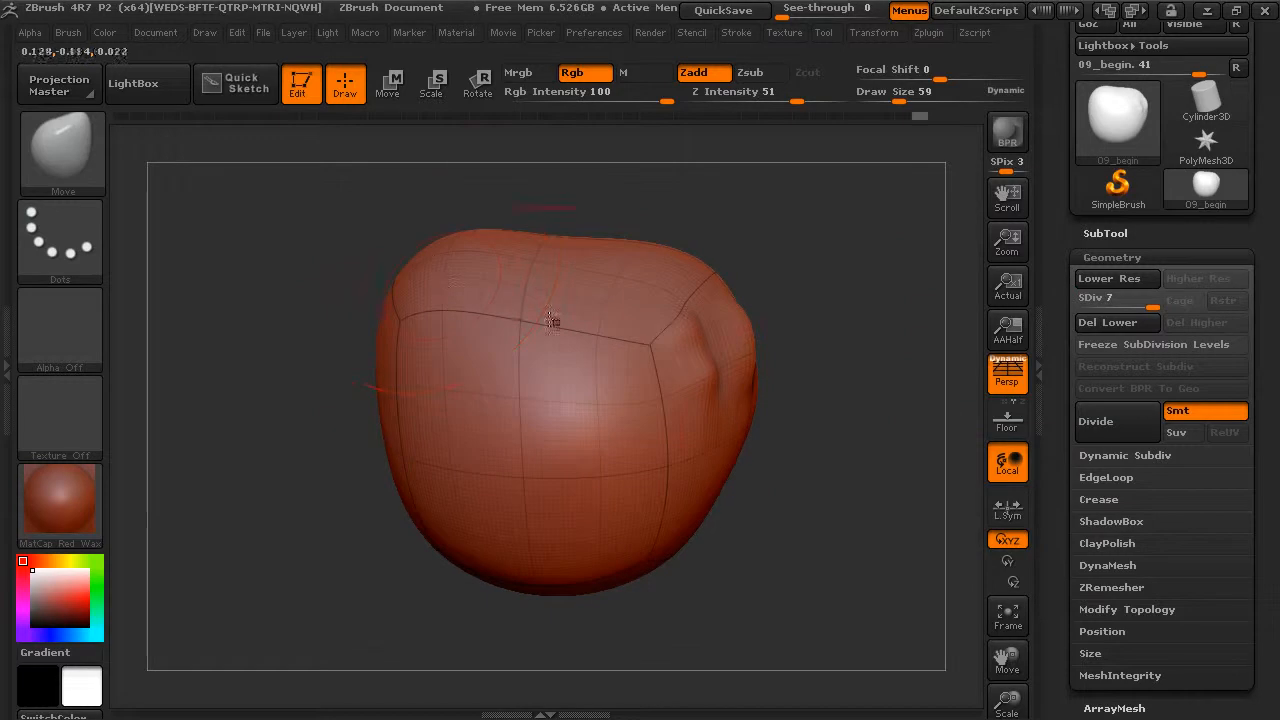
pyautogui.moveTo(846, 443); pyautogui.dragTo(469, 364)
pyautogui.moveTo(846, 517); pyautogui.dragTo(852, 487)
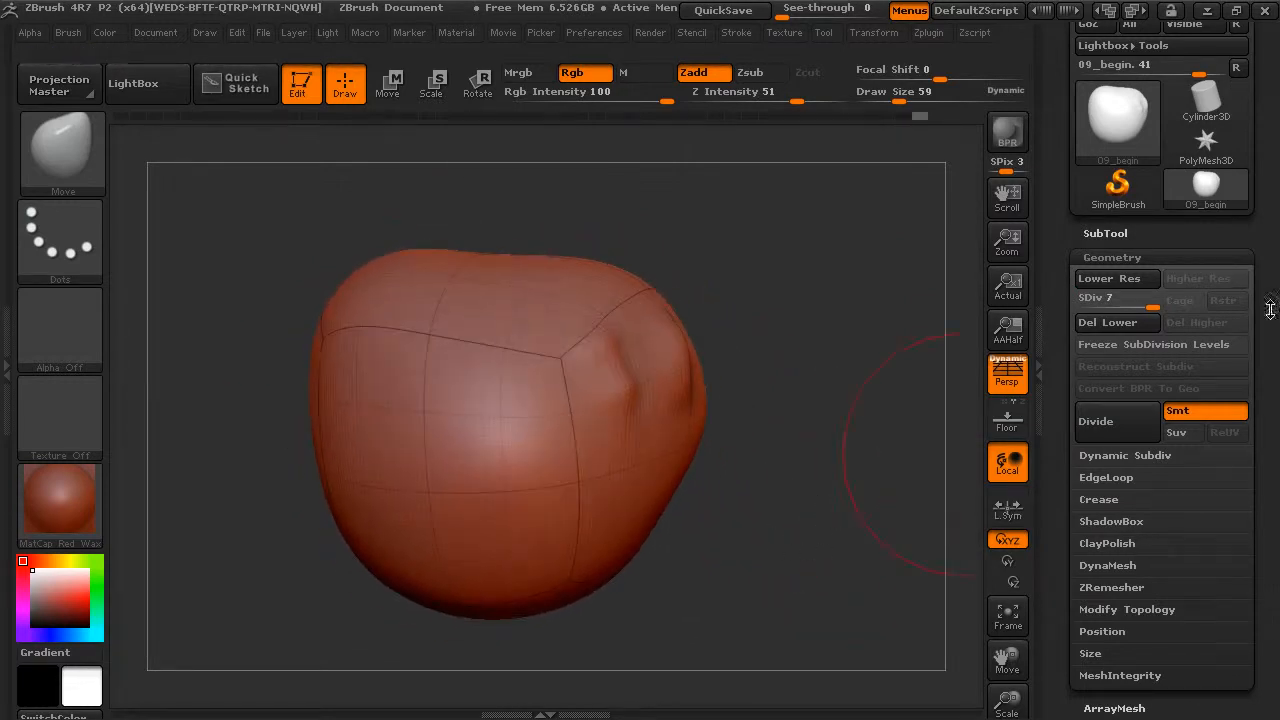
# Lower the mesh to subdivision level 6, then to level 1, and delete all its higher subdivision levels
pyautogui.moveTo(1143, 301)
pyautogui.mouseDown()
pyautogui.moveTo(1086, 301)
pyautogui.moveTo(1130, 296)
pyautogui.mouseUp()
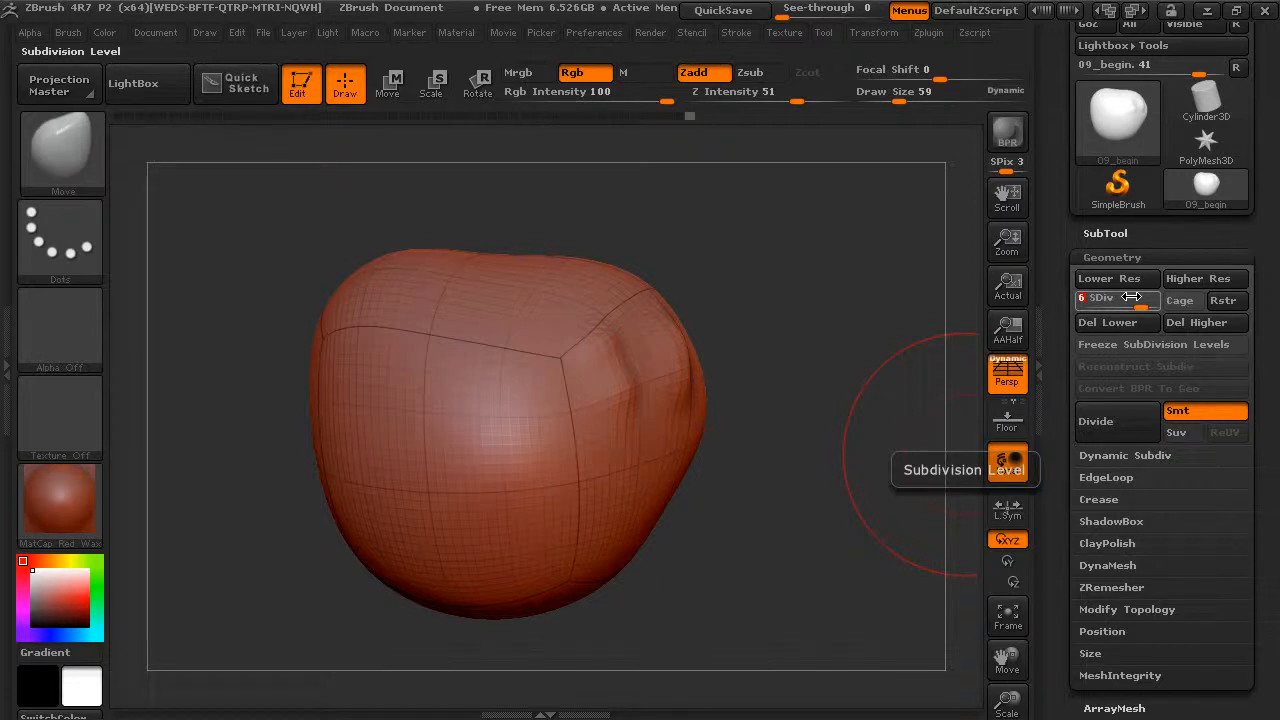
pyautogui.keyDown('alt'); pyautogui.moveTo(815, 404); pyautogui.dragTo(749, 456); pyautogui.keyUp('alt')
pyautogui.moveTo(1140, 307); pyautogui.dragTo(1072, 309)
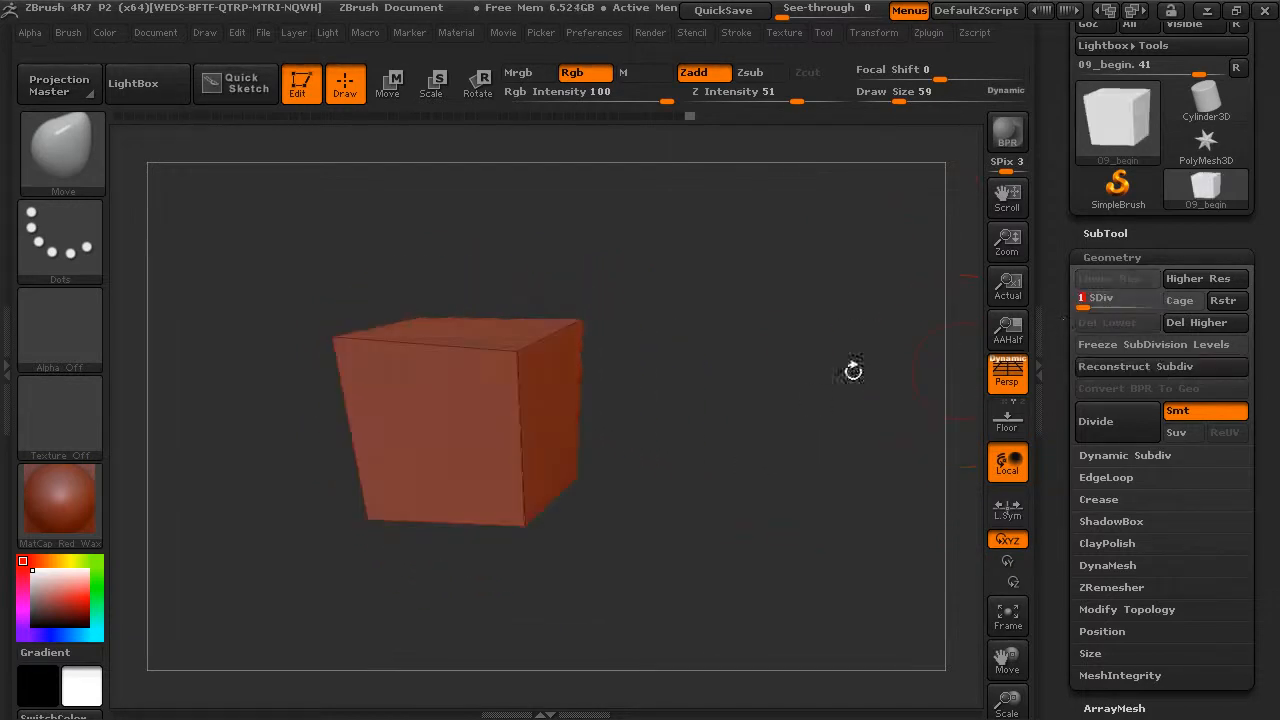
pyautogui.click(1191, 323)
pyautogui.moveTo(983, 467); pyautogui.dragTo(841, 476)
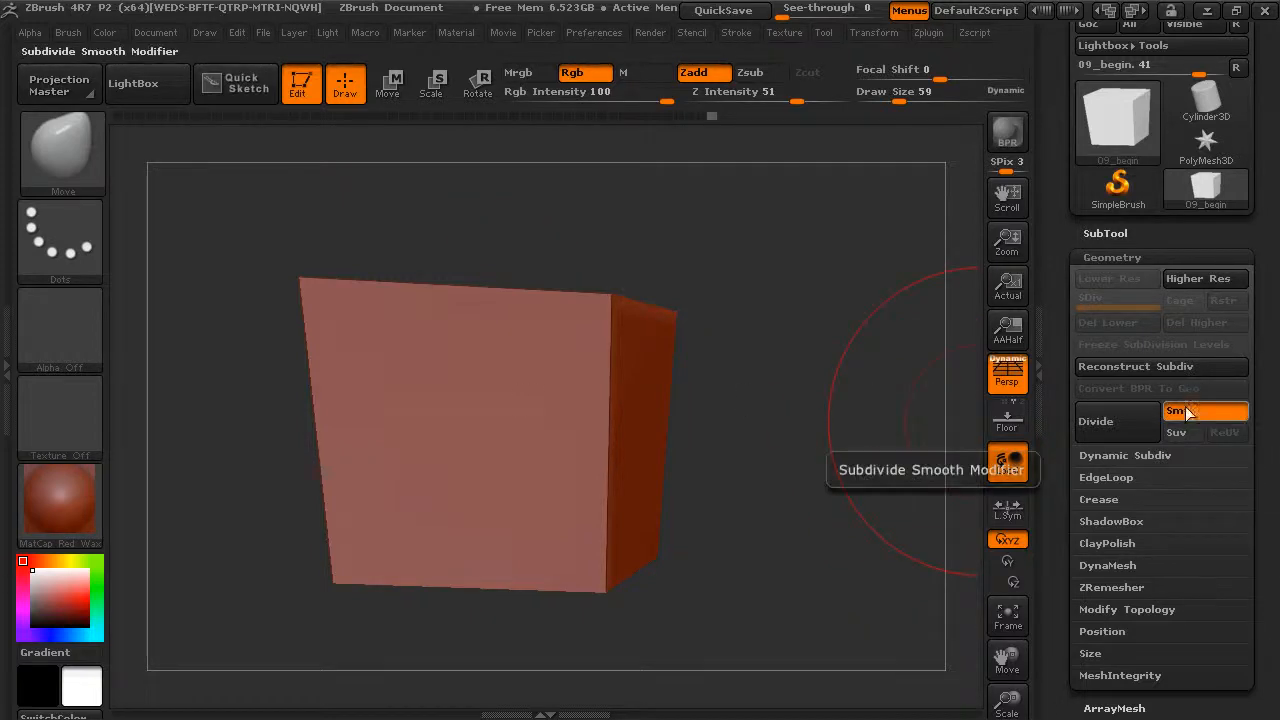
# Turn off the Smt subdivision smoothing and divide the cube twice to level 3
pyautogui.click(1186, 410)
pyautogui.click(1118, 425)
pyautogui.moveTo(900, 434); pyautogui.dragTo(682, 428)
pyautogui.moveTo(828, 487); pyautogui.dragTo(865, 482)
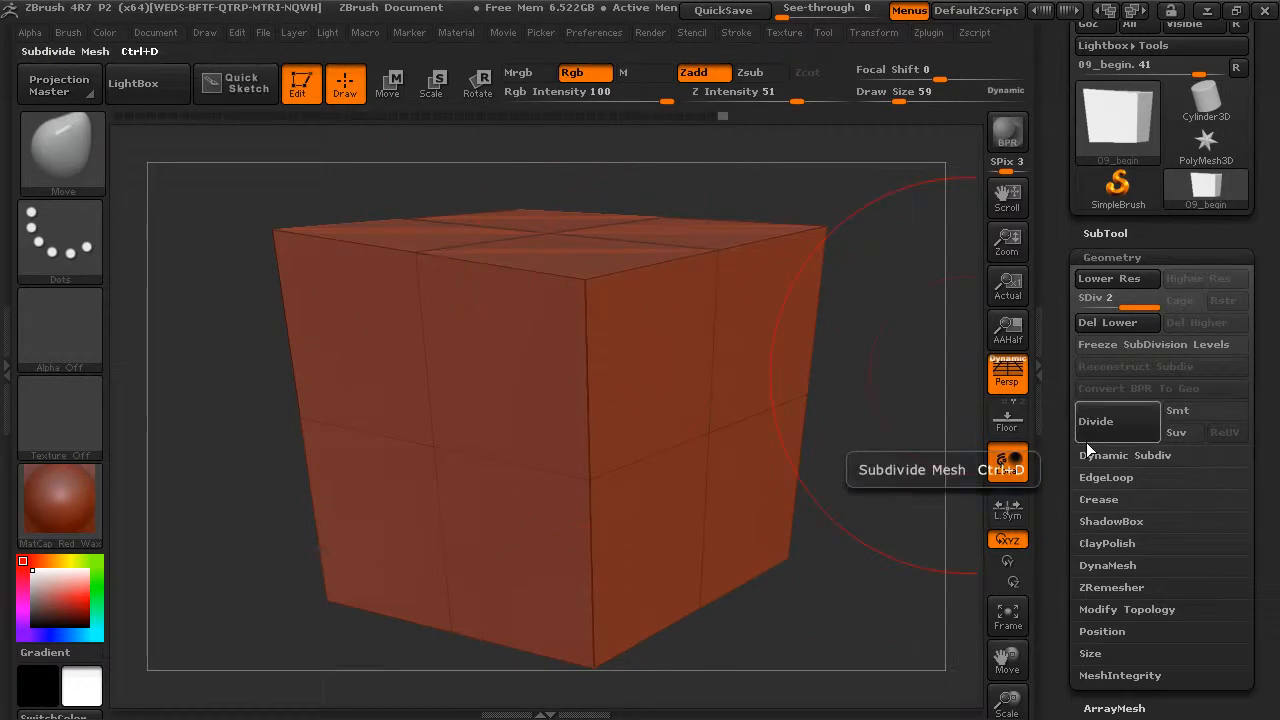
pyautogui.click(1118, 436)
pyautogui.moveTo(886, 523); pyautogui.dragTo(884, 538)
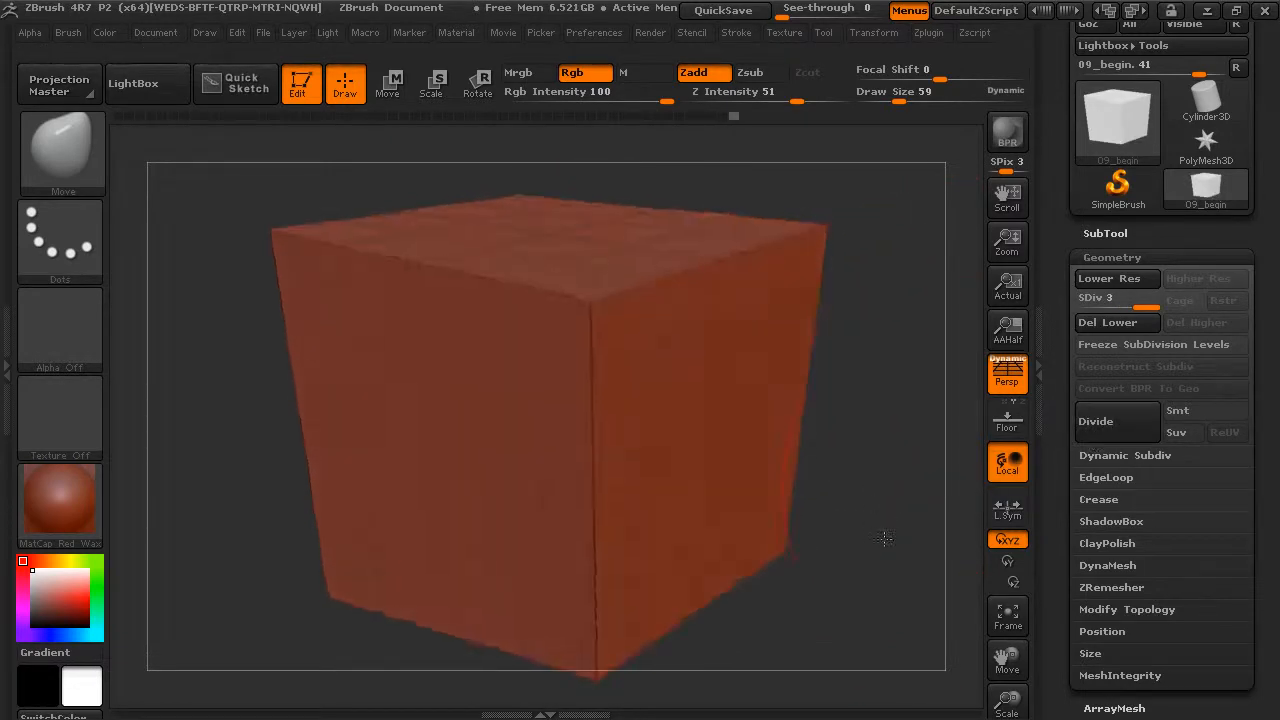
# Turn the Smt subdivision smoothing back on and divide the cube three more times to level 6
pyautogui.click(1202, 414)
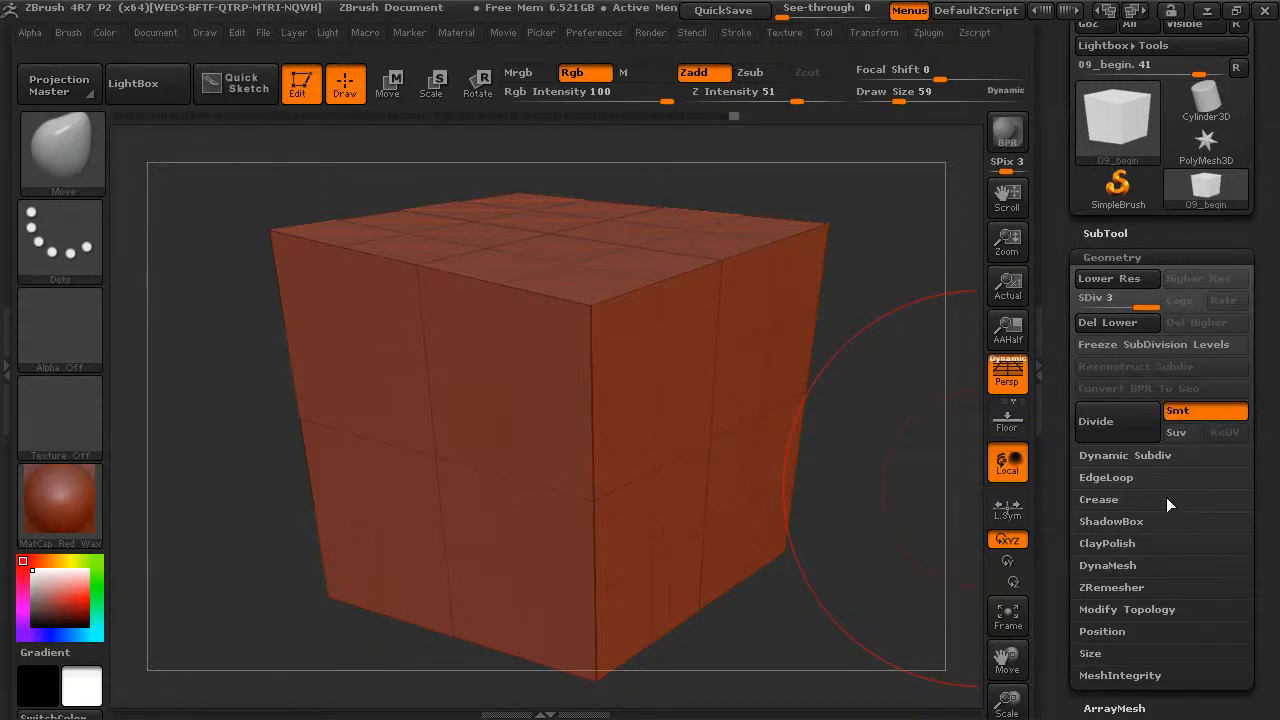
pyautogui.click(1108, 425)
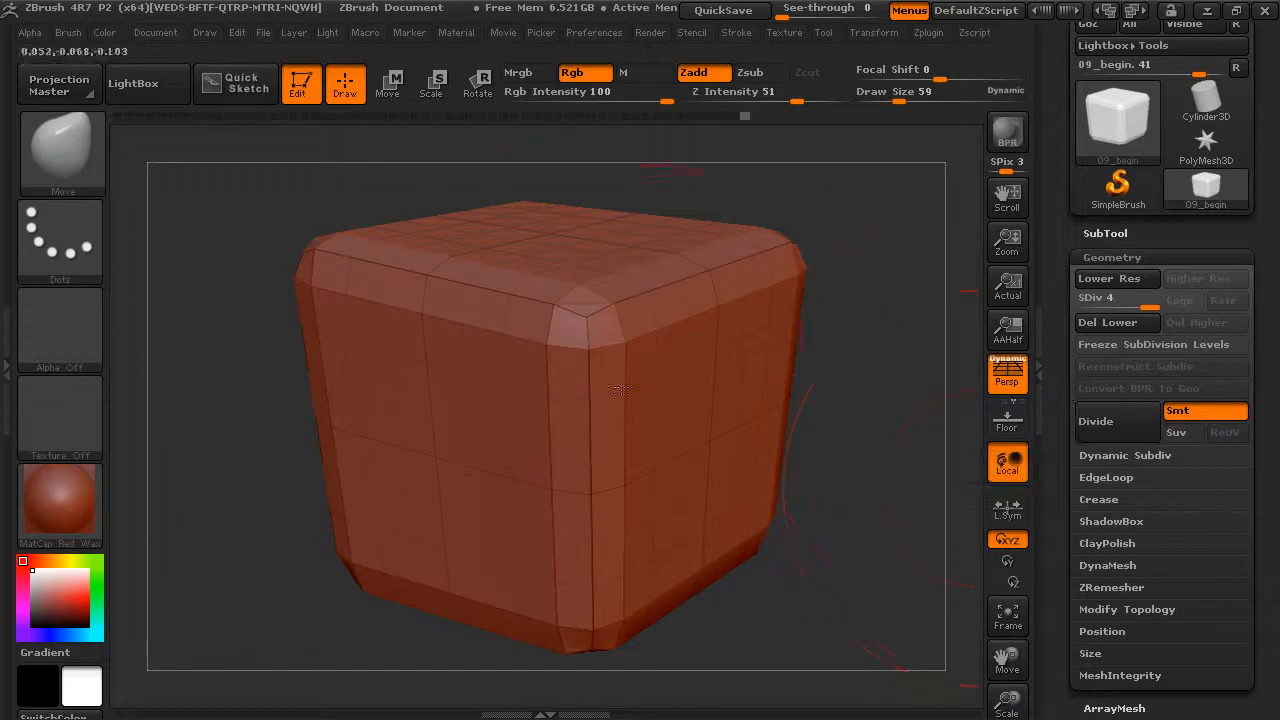
pyautogui.click(1100, 421)
pyautogui.moveTo(871, 506)
pyautogui.mouseDown()
pyautogui.moveTo(863, 455)
pyautogui.moveTo(858, 520)
pyautogui.mouseUp()
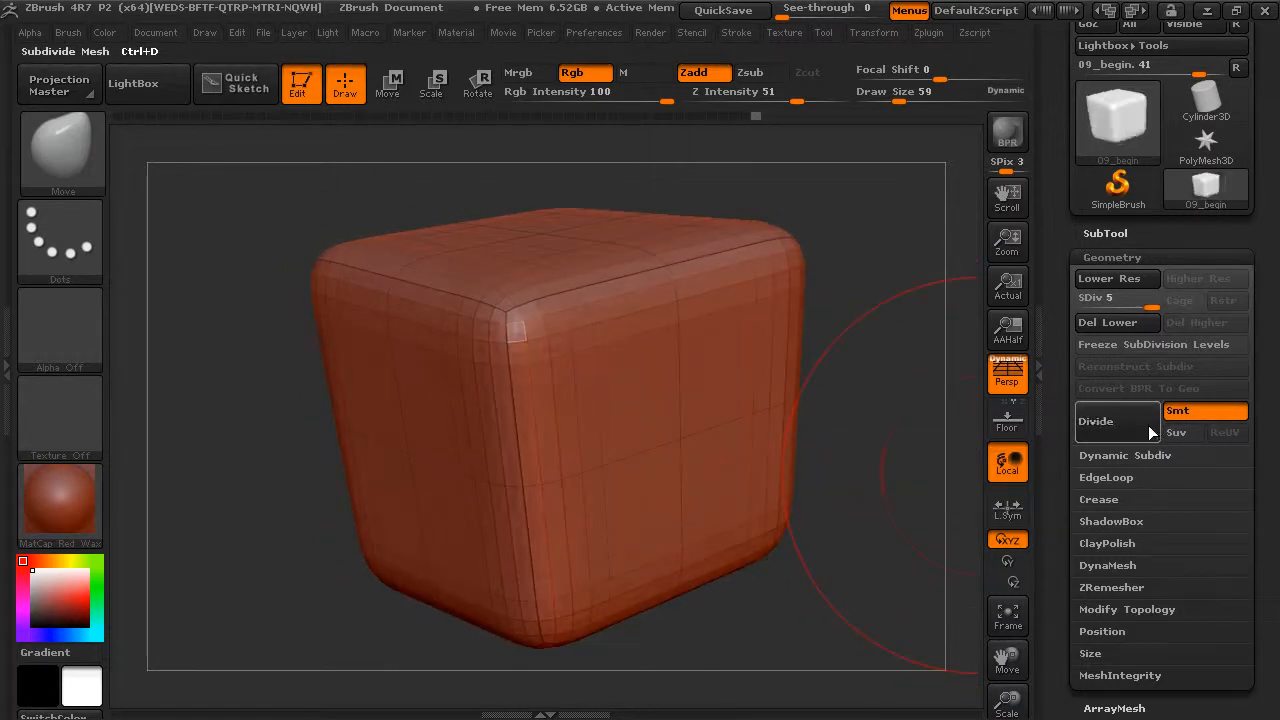
pyautogui.moveTo(882, 460)
pyautogui.mouseDown()
pyautogui.moveTo(900, 437)
pyautogui.moveTo(893, 425)
pyautogui.moveTo(880, 470)
pyautogui.mouseUp()
pyautogui.hotkey('ctrl', 'd')
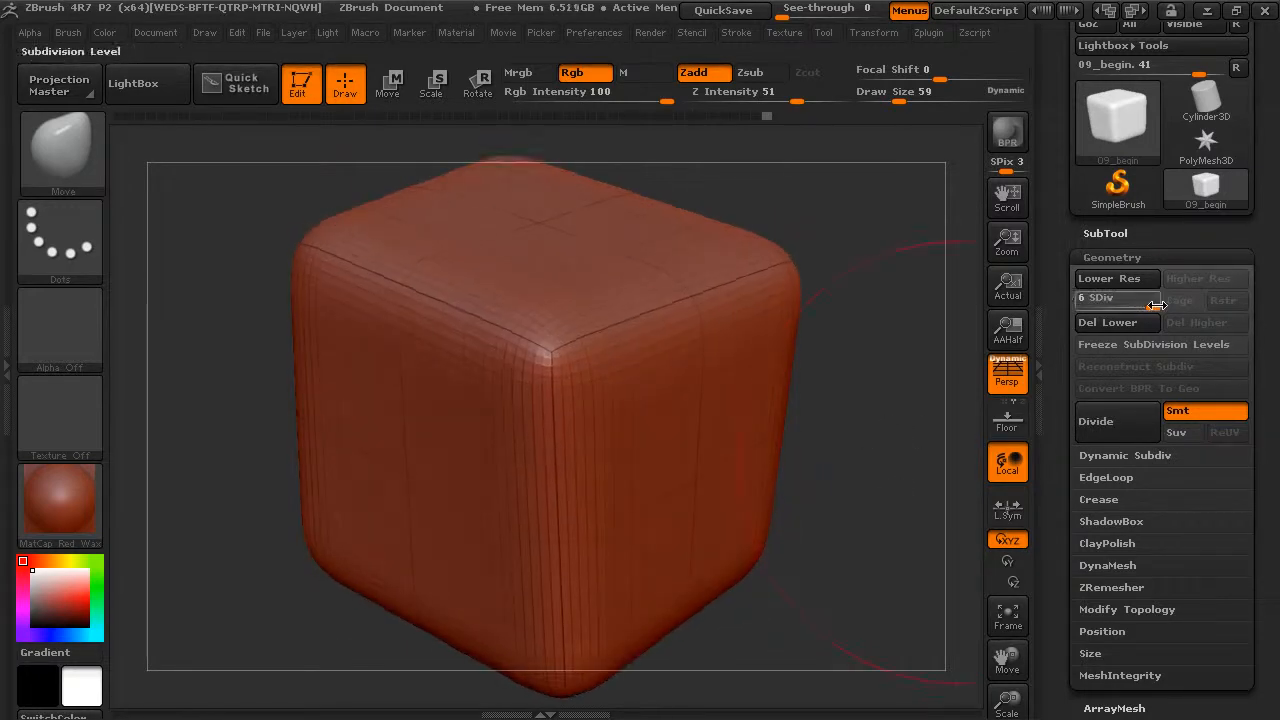
# Set the cube's subdivision level to 1 and delete its higher levels, leaving only the base mesh
pyautogui.moveTo(1112, 310); pyautogui.dragTo(1088, 306)
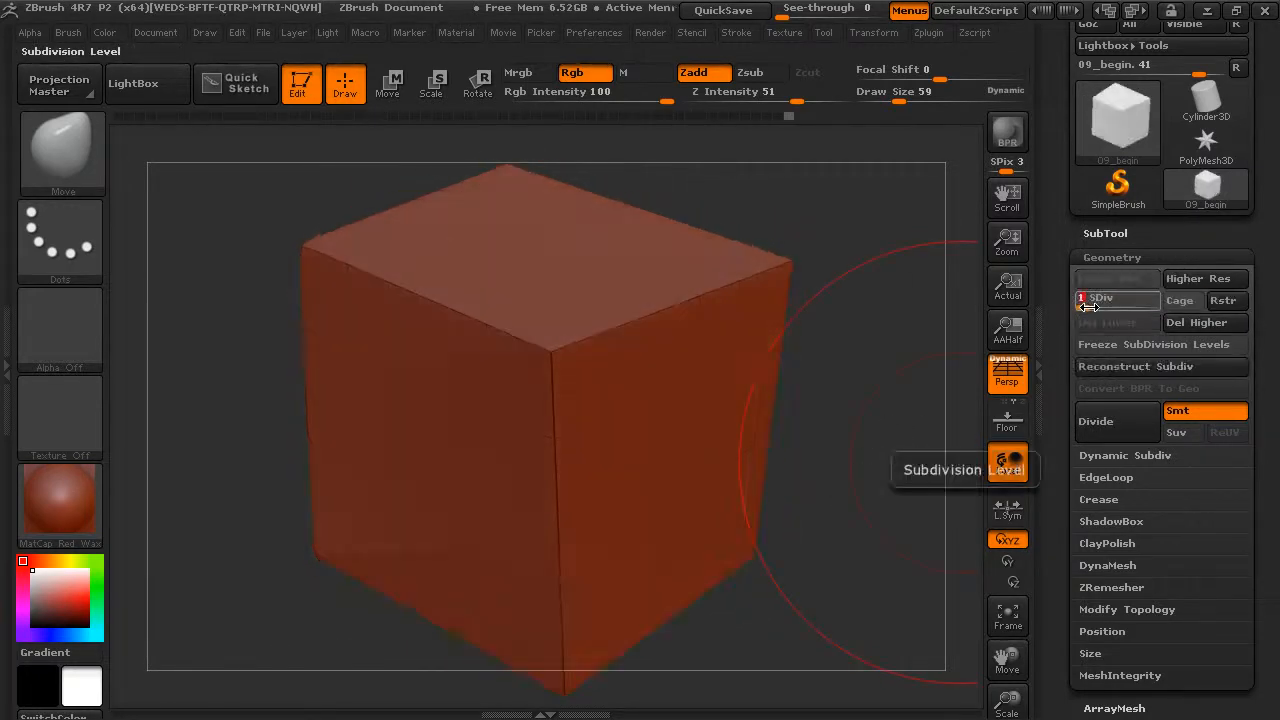
pyautogui.moveTo(951, 437)
pyautogui.mouseDown()
pyautogui.moveTo(837, 486)
pyautogui.moveTo(846, 403)
pyautogui.moveTo(820, 466)
pyautogui.mouseUp()
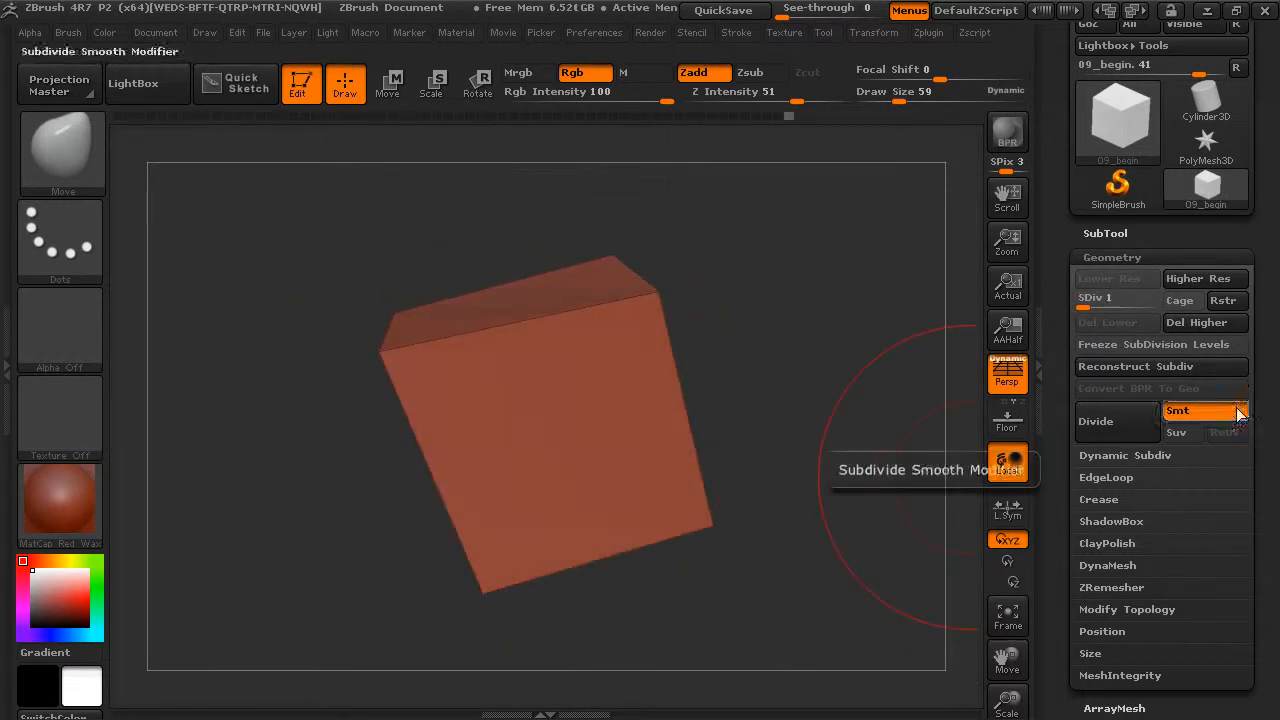
pyautogui.moveTo(902, 410); pyautogui.dragTo(822, 426)
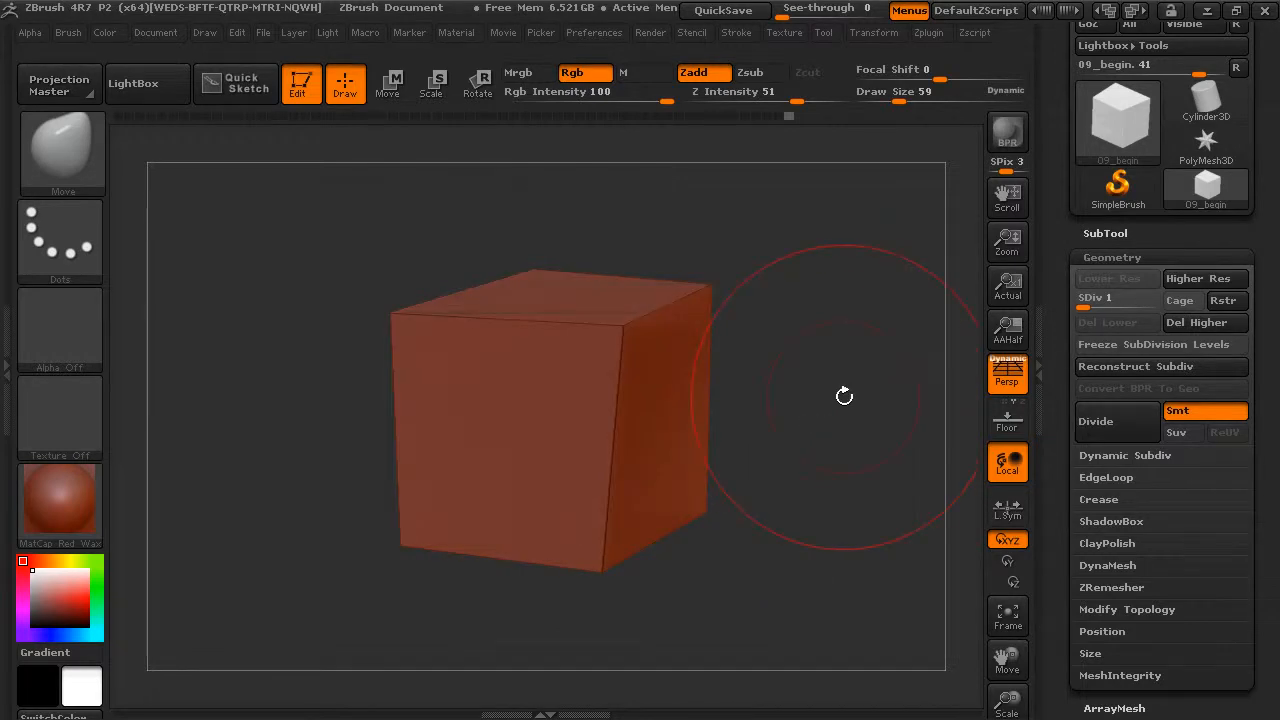
pyautogui.click(1190, 324)
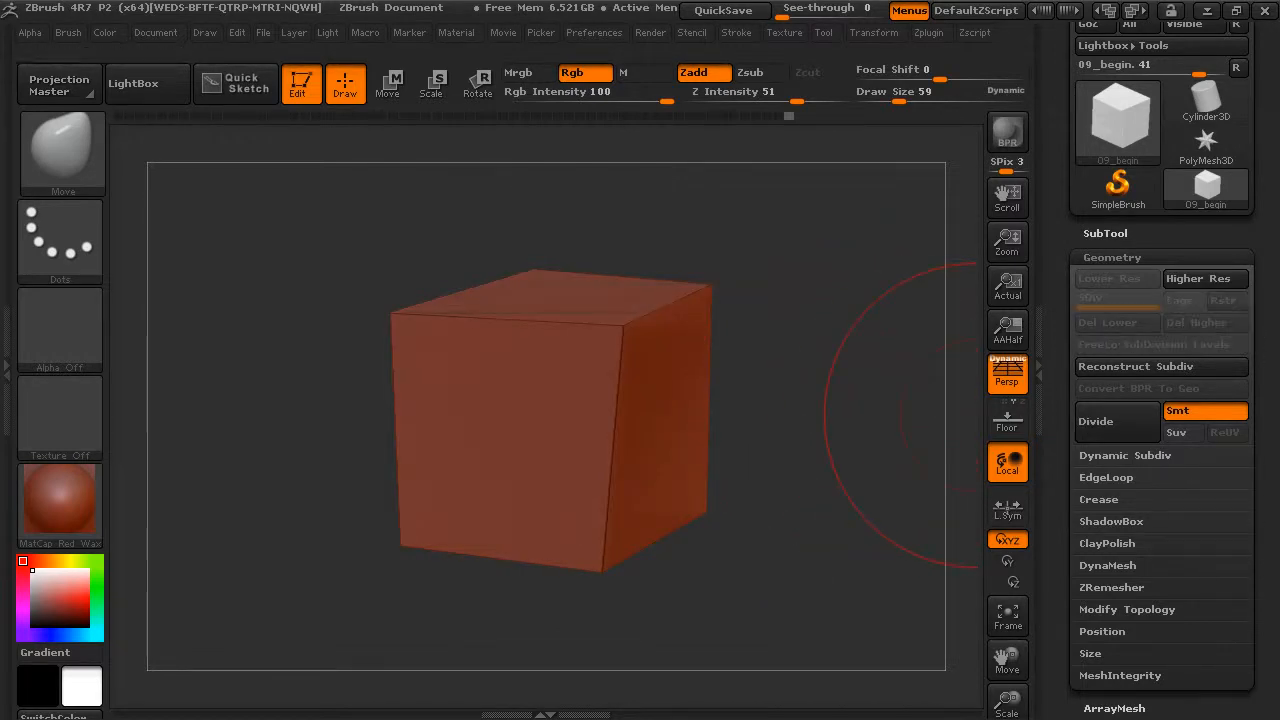
pyautogui.moveTo(816, 420); pyautogui.dragTo(935, 392)
pyautogui.moveTo(847, 304); pyautogui.dragTo(817, 369)
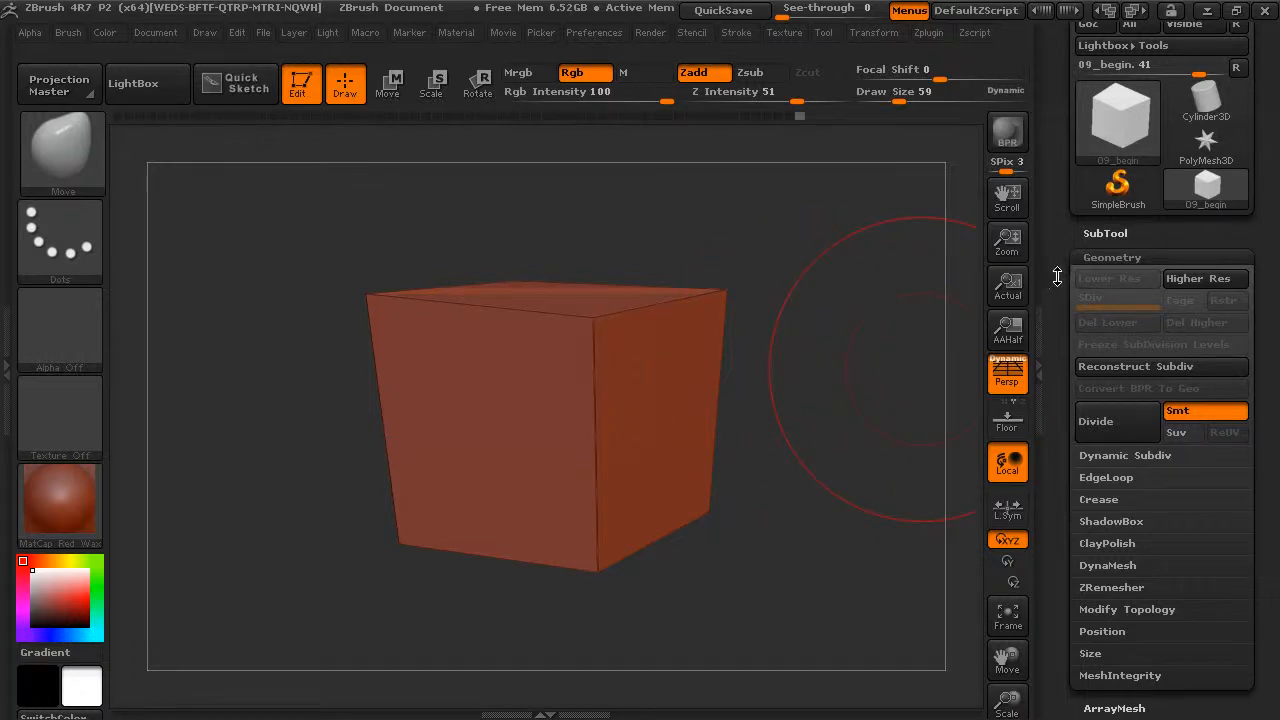
# Activate Dynamic Subdiv on the base cube, raise its SmoothSubdiv value, and view the smoothed preview from different angles
pyautogui.moveTo(1057, 277); pyautogui.dragTo(1057, 120)
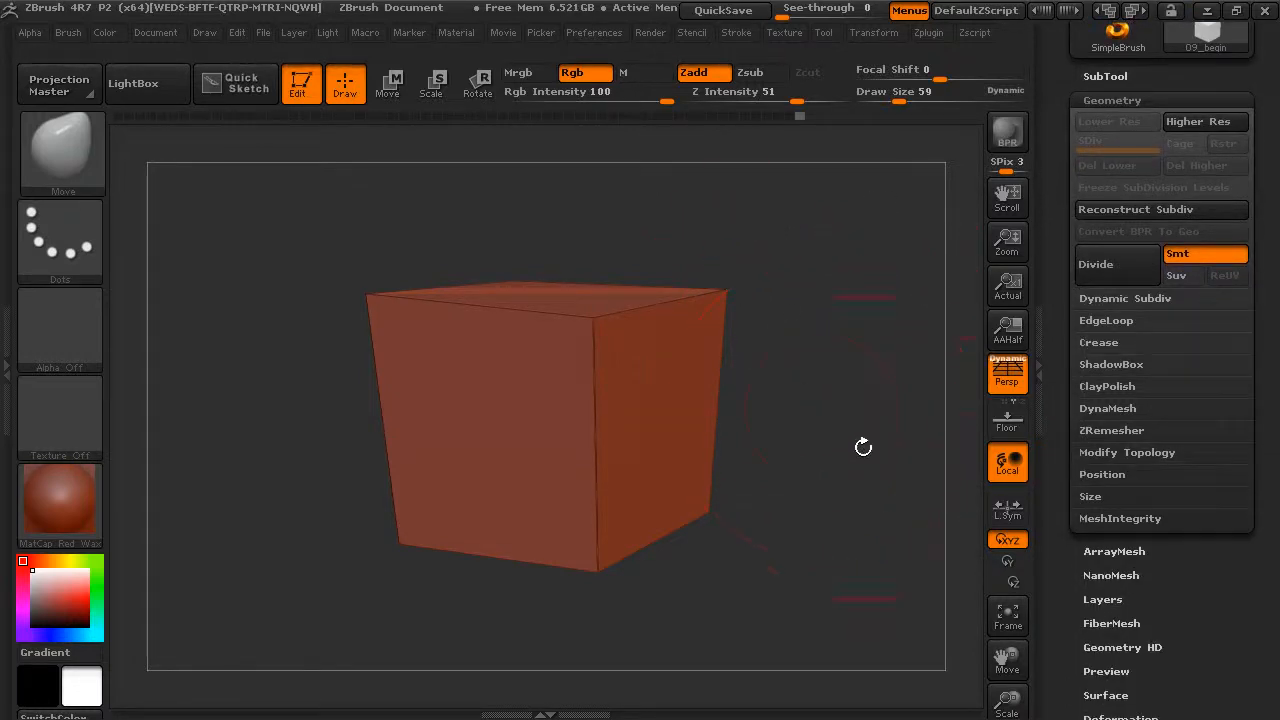
pyautogui.moveTo(763, 383)
pyautogui.mouseDown()
pyautogui.moveTo(840, 417)
pyautogui.moveTo(884, 396)
pyautogui.moveTo(849, 383)
pyautogui.mouseUp()
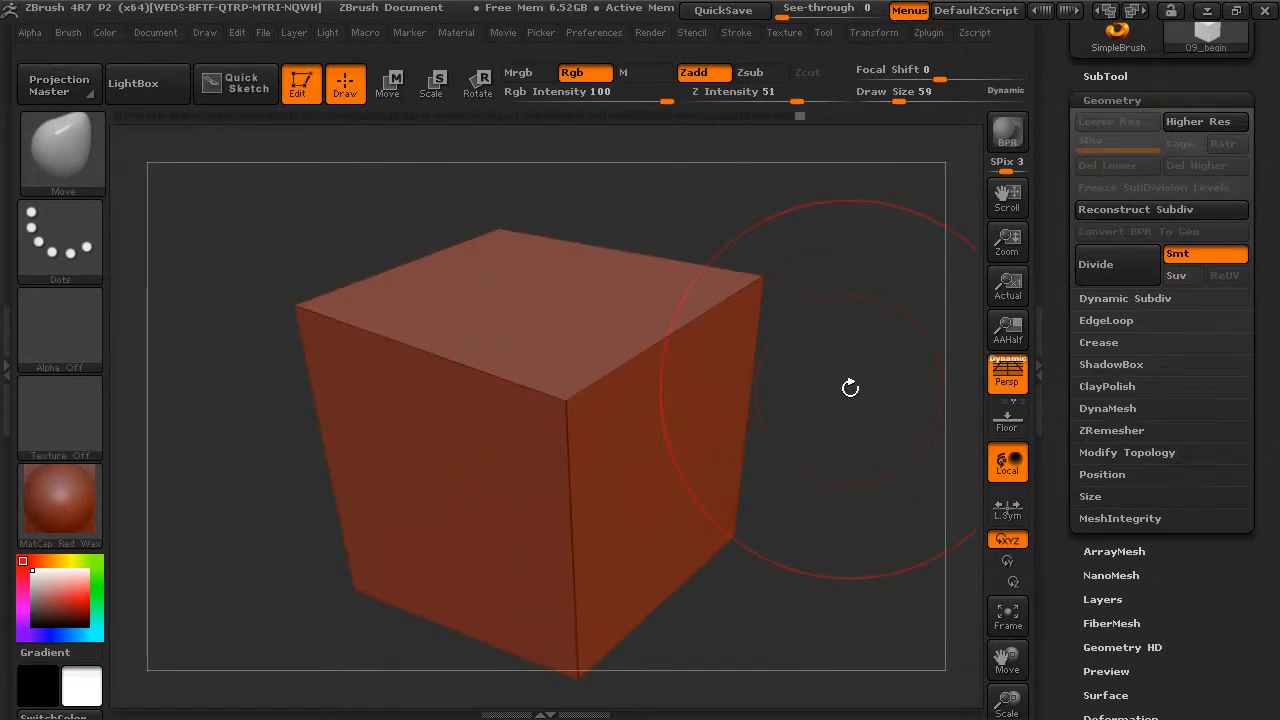
pyautogui.click(1118, 297)
pyautogui.click(1131, 322)
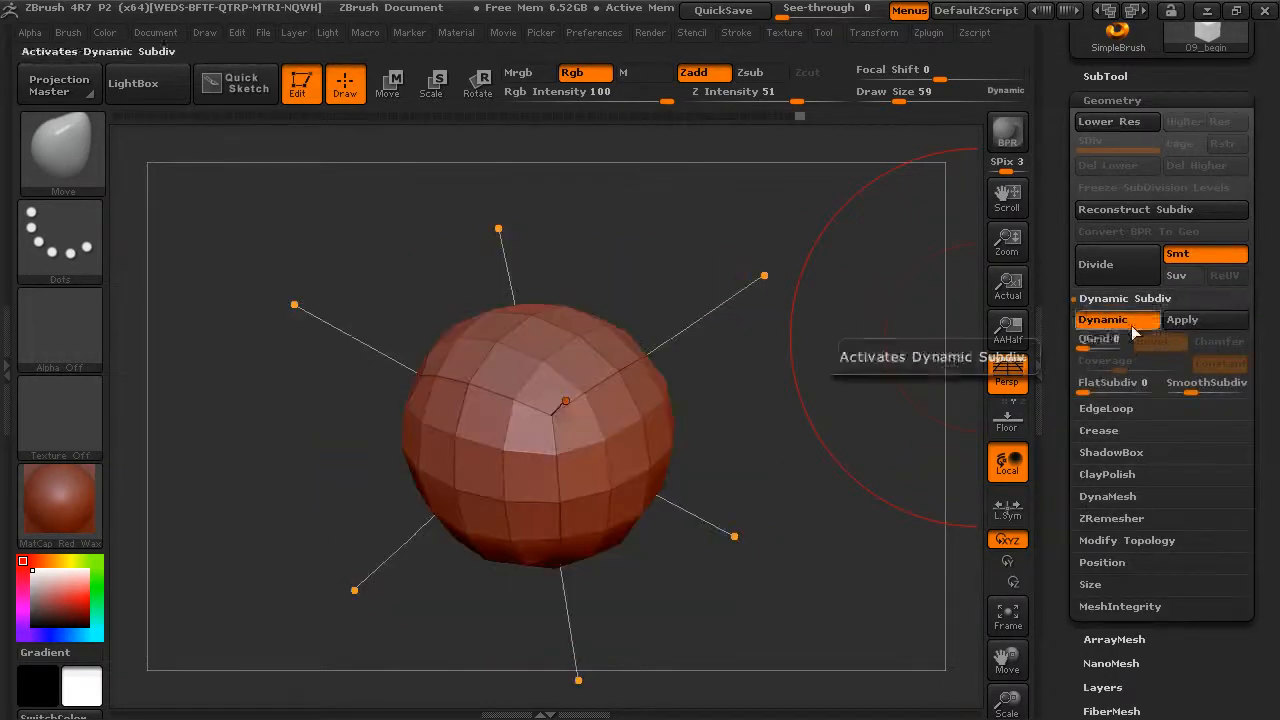
pyautogui.moveTo(850, 420); pyautogui.dragTo(847, 372)
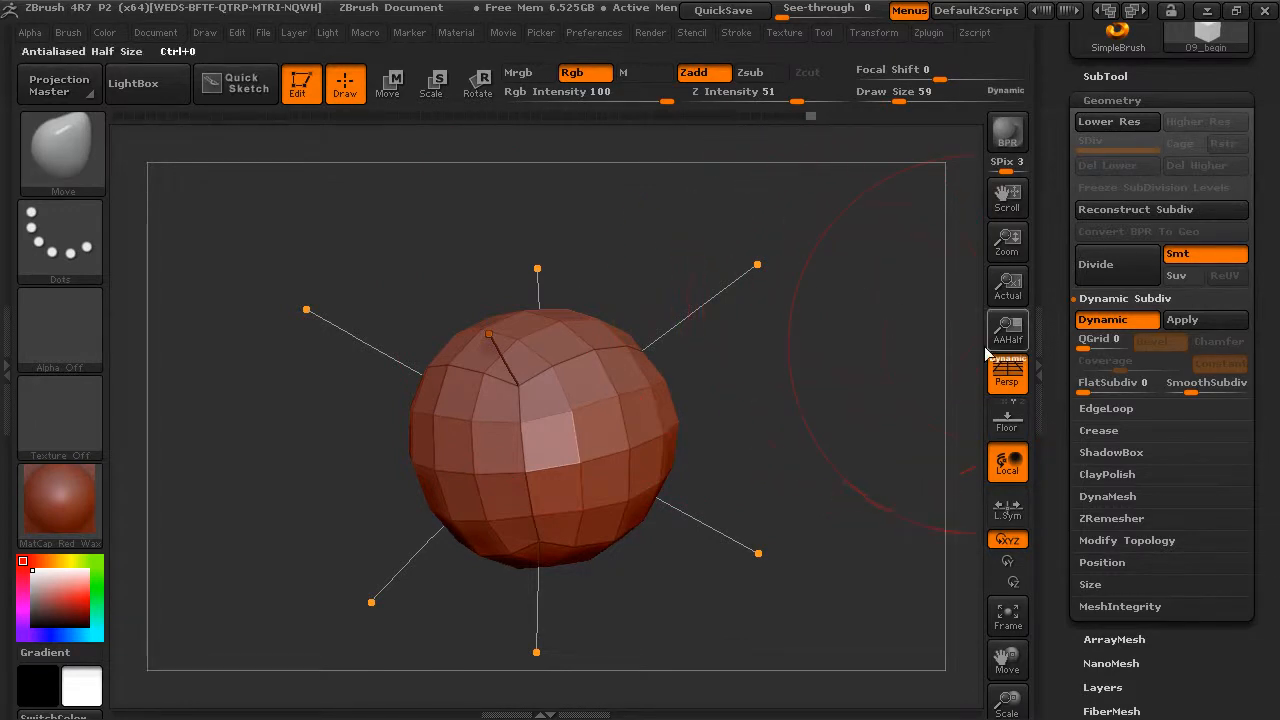
pyautogui.moveTo(1194, 395); pyautogui.dragTo(1209, 392)
pyautogui.moveTo(882, 362); pyautogui.dragTo(887, 348)
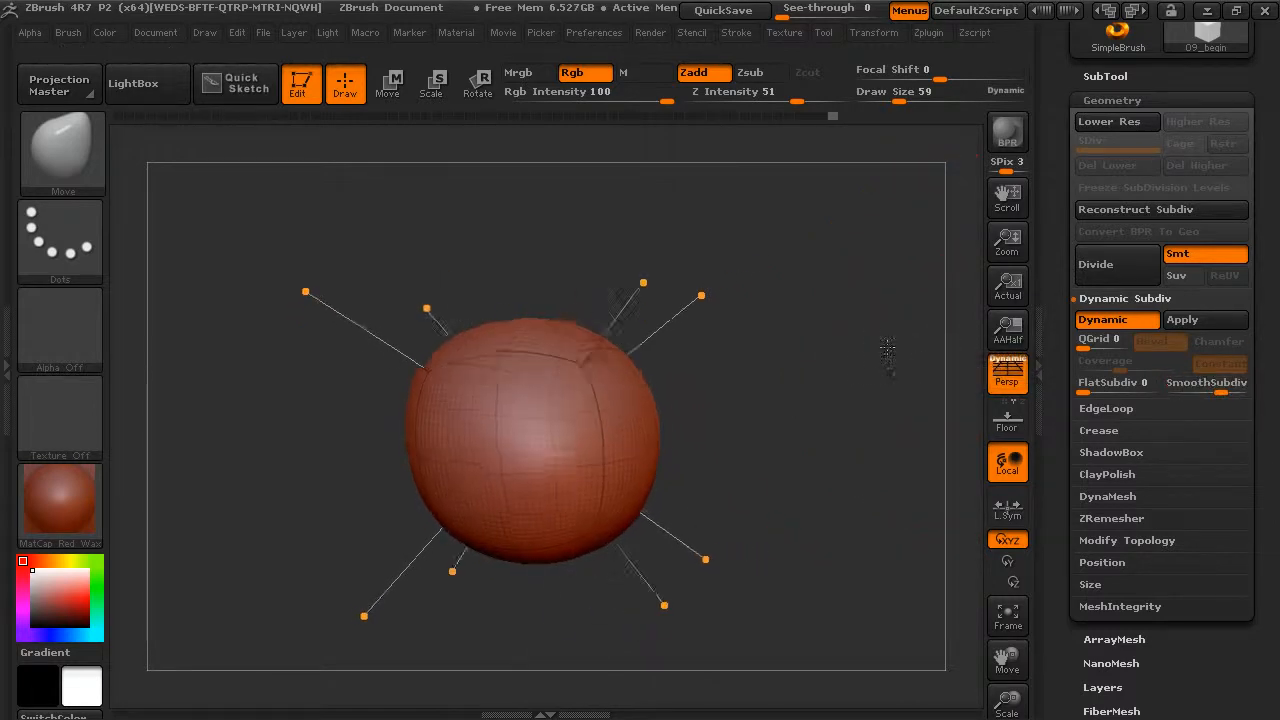
# Toggle Dynamic Subdiv off and back on to compare the base cube with its smoothed preview
pyautogui.click(1118, 322)
pyautogui.click(1118, 320)
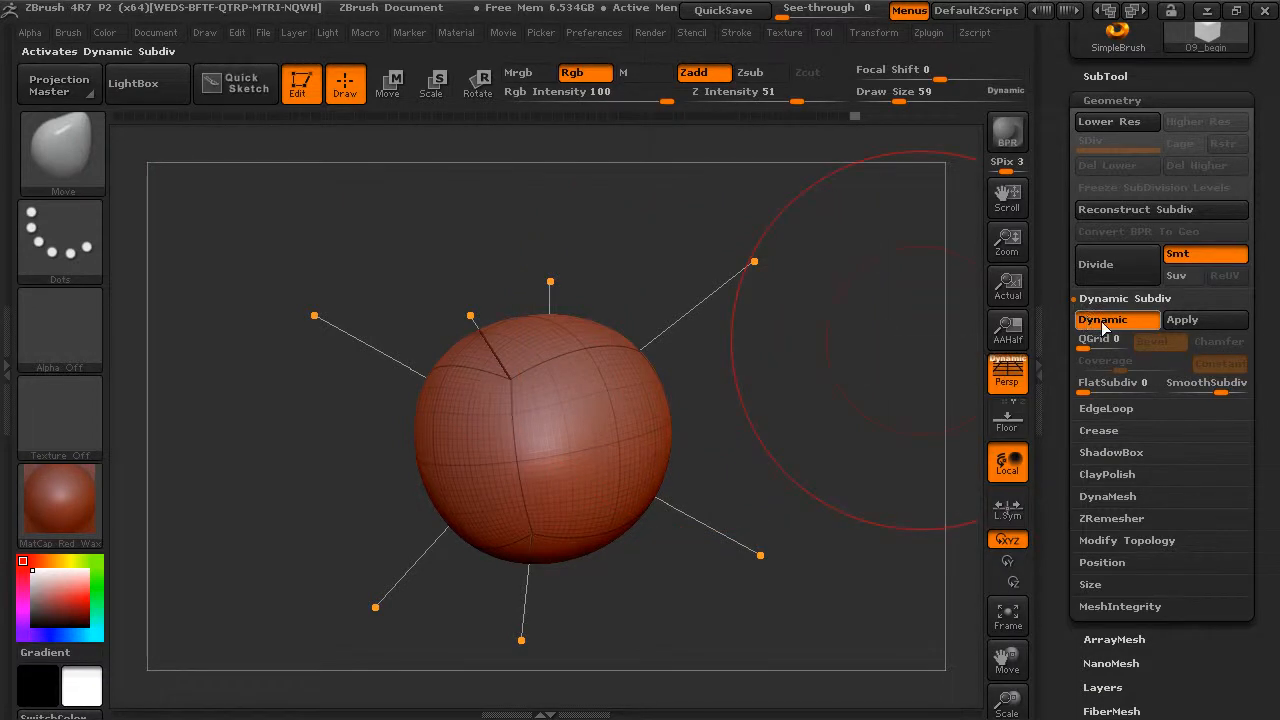
pyautogui.moveTo(858, 349); pyautogui.dragTo(1086, 408)
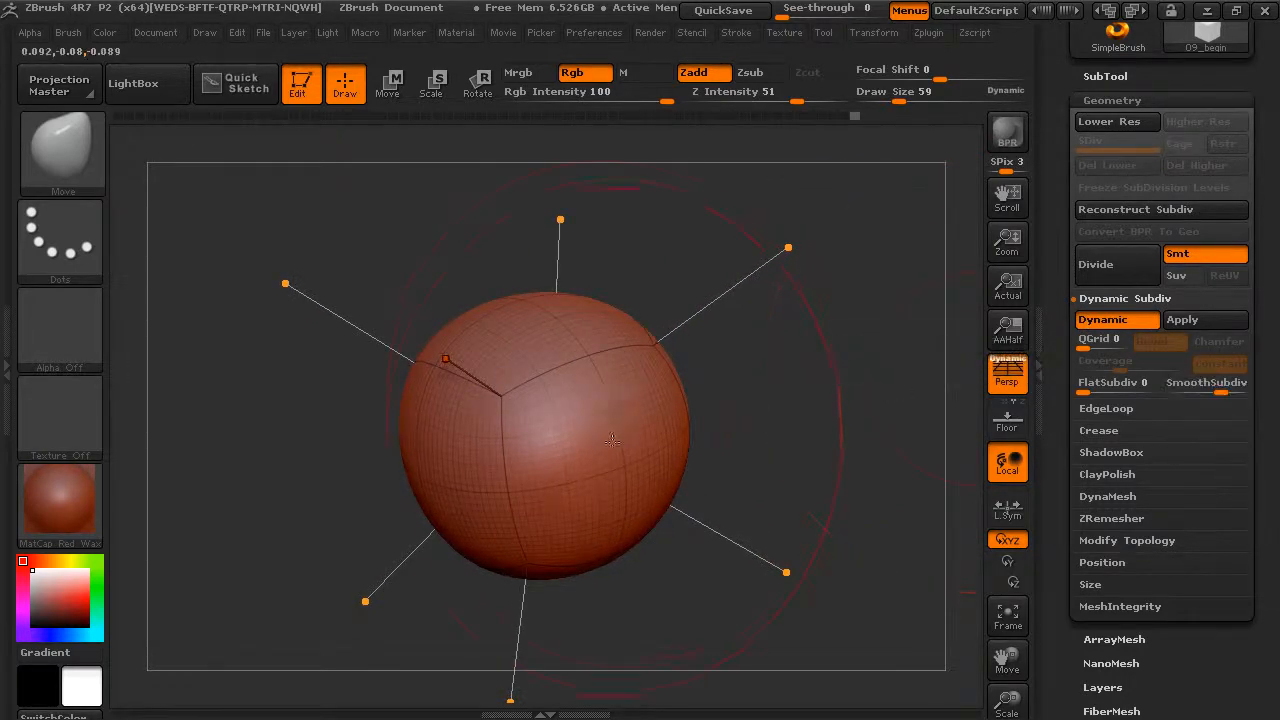
pyautogui.click(1105, 328)
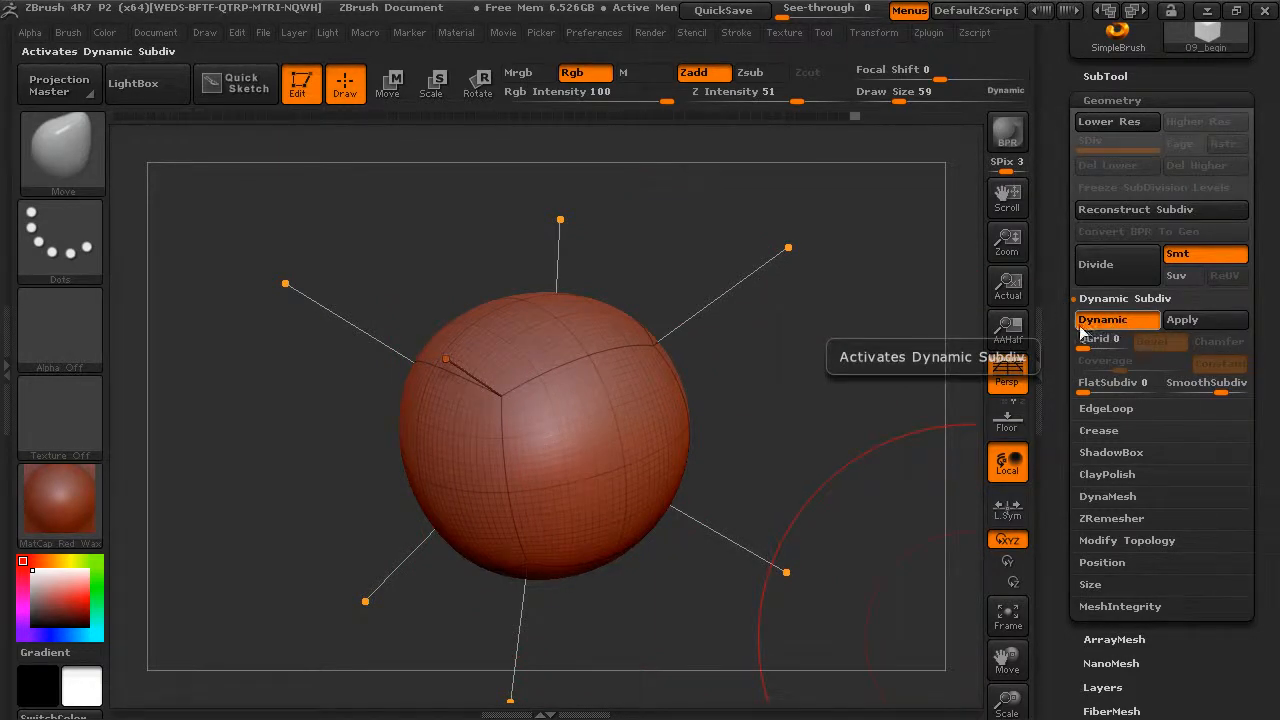
# Apply the Dynamic Subdiv preview to convert it into real subdivision levels on the mesh
pyautogui.click(1105, 328)
pyautogui.click(1183, 325)
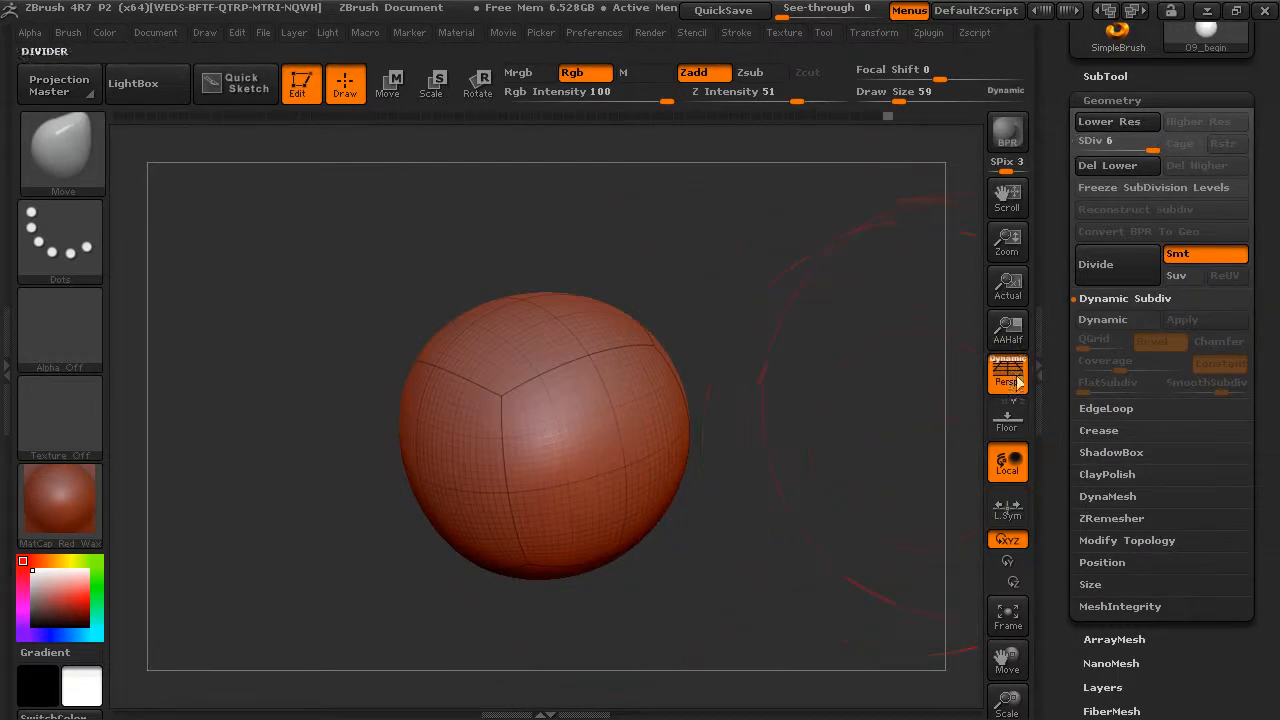
# Lower the mesh to subdivision level 1 and delete its higher levels
pyautogui.moveTo(1151, 148); pyautogui.dragTo(1107, 148)
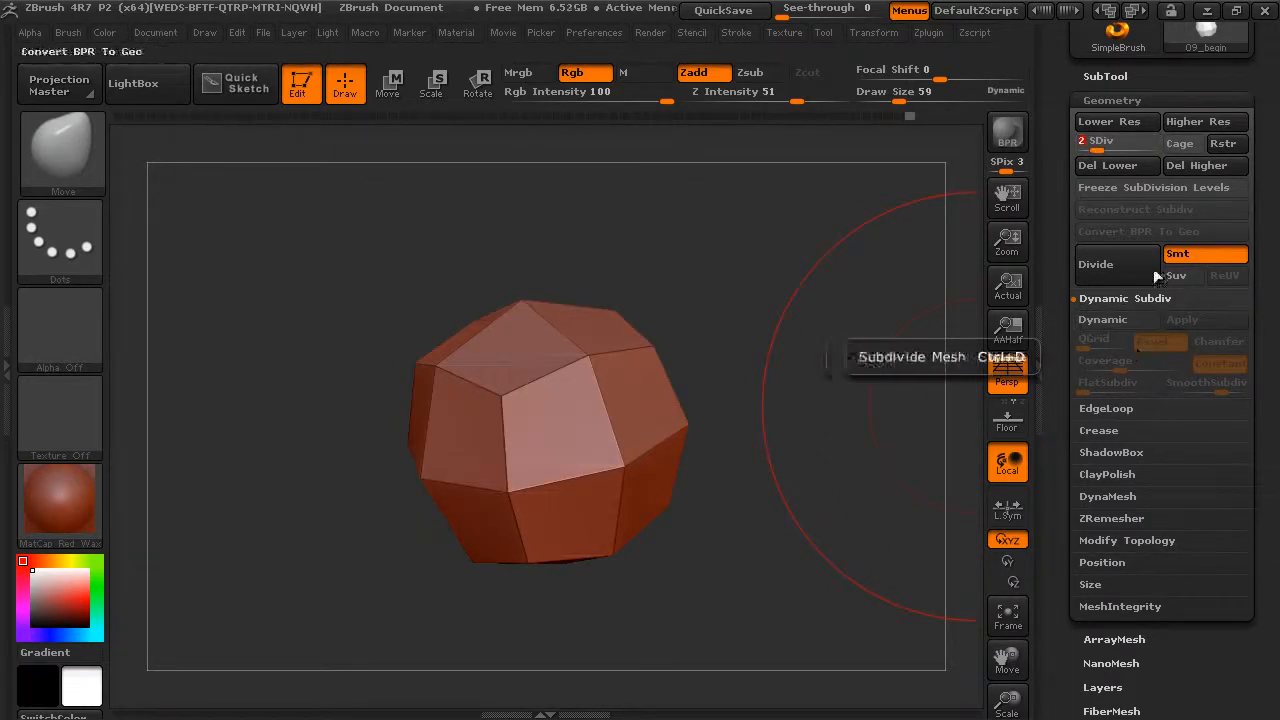
pyautogui.moveTo(1100, 147); pyautogui.dragTo(1072, 152)
pyautogui.click(1193, 165)
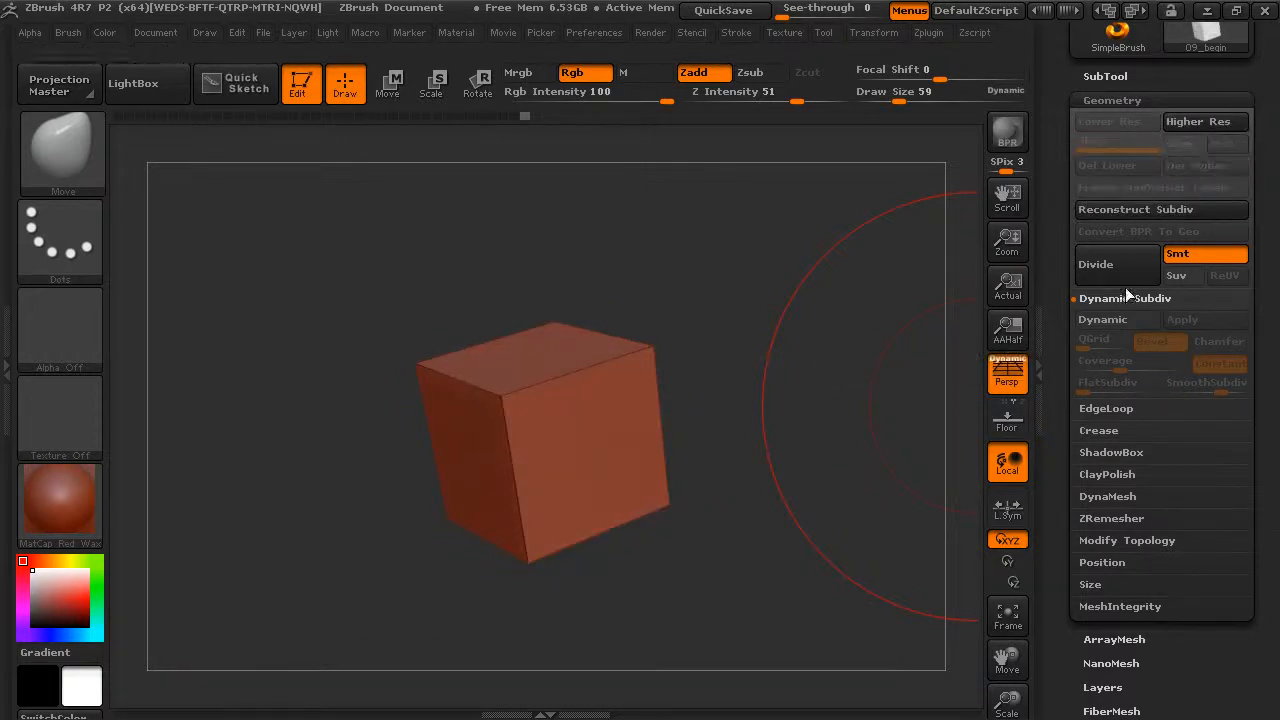
# Reactivate Dynamic Subdiv on the base cube, with SmoothSubdiv set to 0 and FlatSubdiv set to 2
pyautogui.click(1105, 320)
pyautogui.click(1127, 326)
pyautogui.moveTo(830, 405)
pyautogui.mouseDown()
pyautogui.moveTo(820, 416)
pyautogui.moveTo(909, 423)
pyautogui.moveTo(842, 427)
pyautogui.mouseUp()
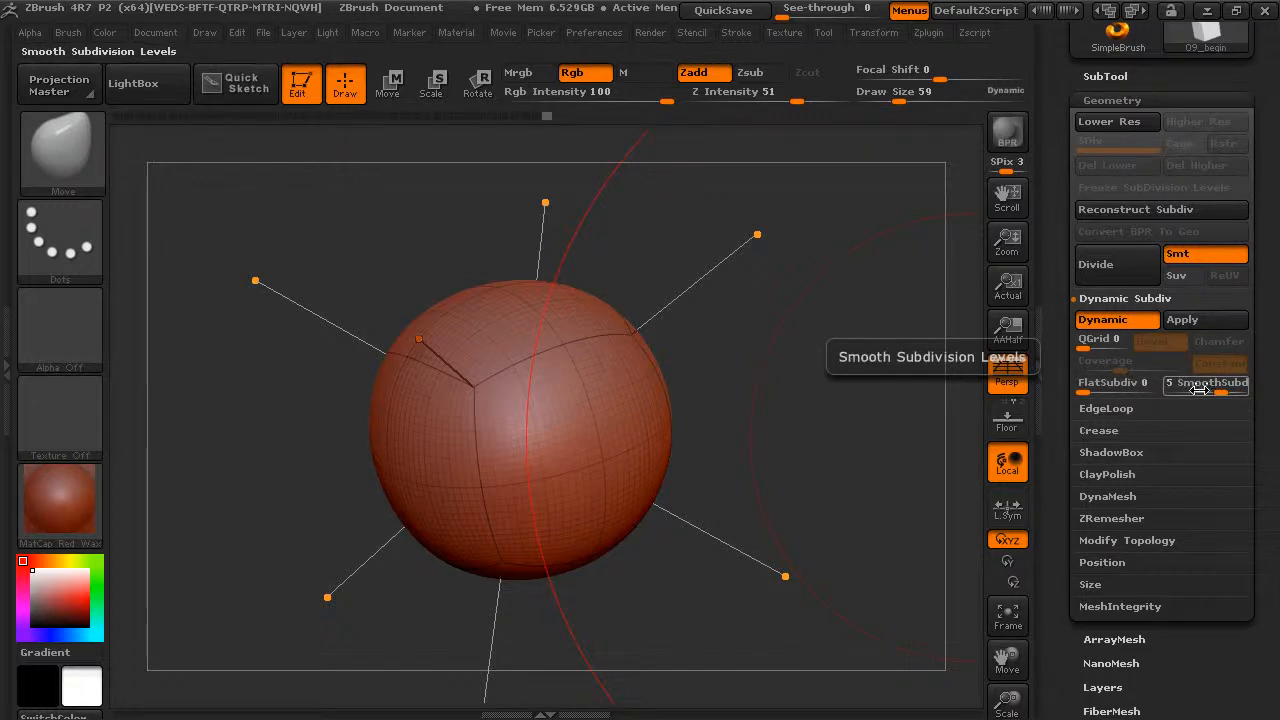
pyautogui.moveTo(1199, 389); pyautogui.dragTo(1102, 392)
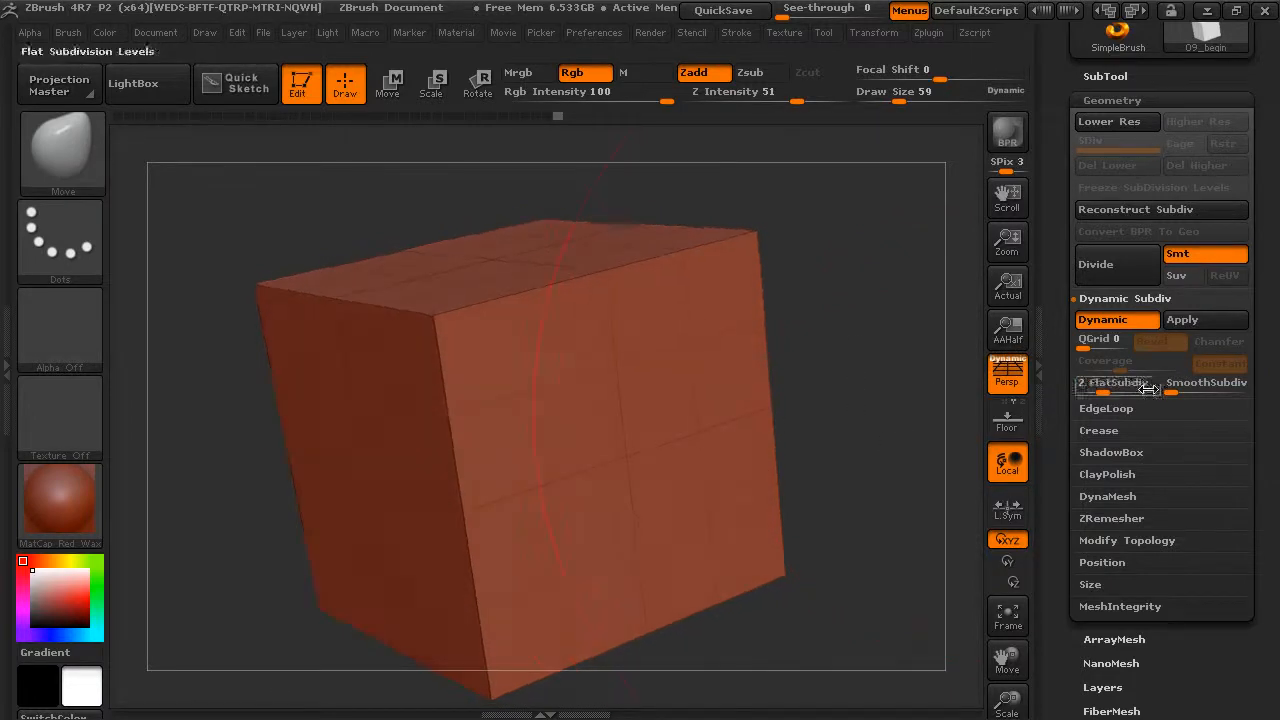
# Set SmoothSubdiv to 3 and view the cube's rounded edges from different angles
pyautogui.click(1186, 392)
pyautogui.moveTo(1186, 392); pyautogui.dragTo(1200, 392)
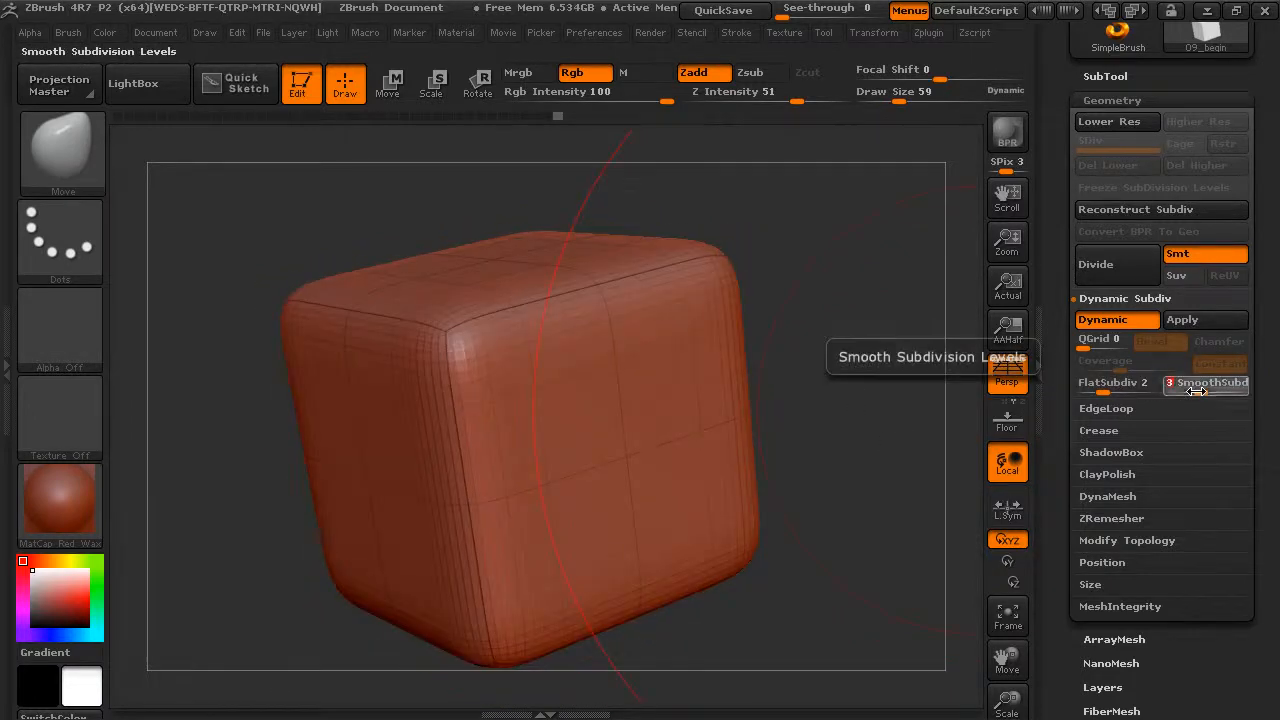
pyautogui.moveTo(864, 352); pyautogui.dragTo(853, 381)
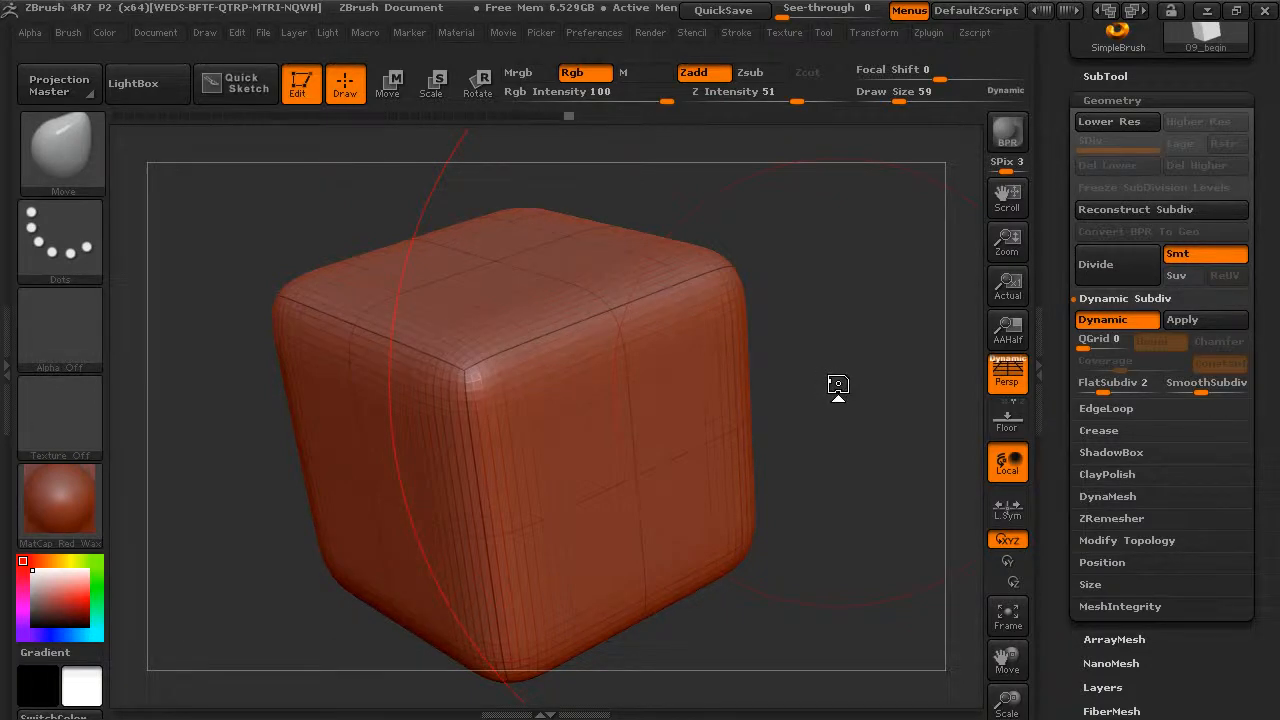
pyautogui.moveTo(934, 374); pyautogui.dragTo(590, 281)
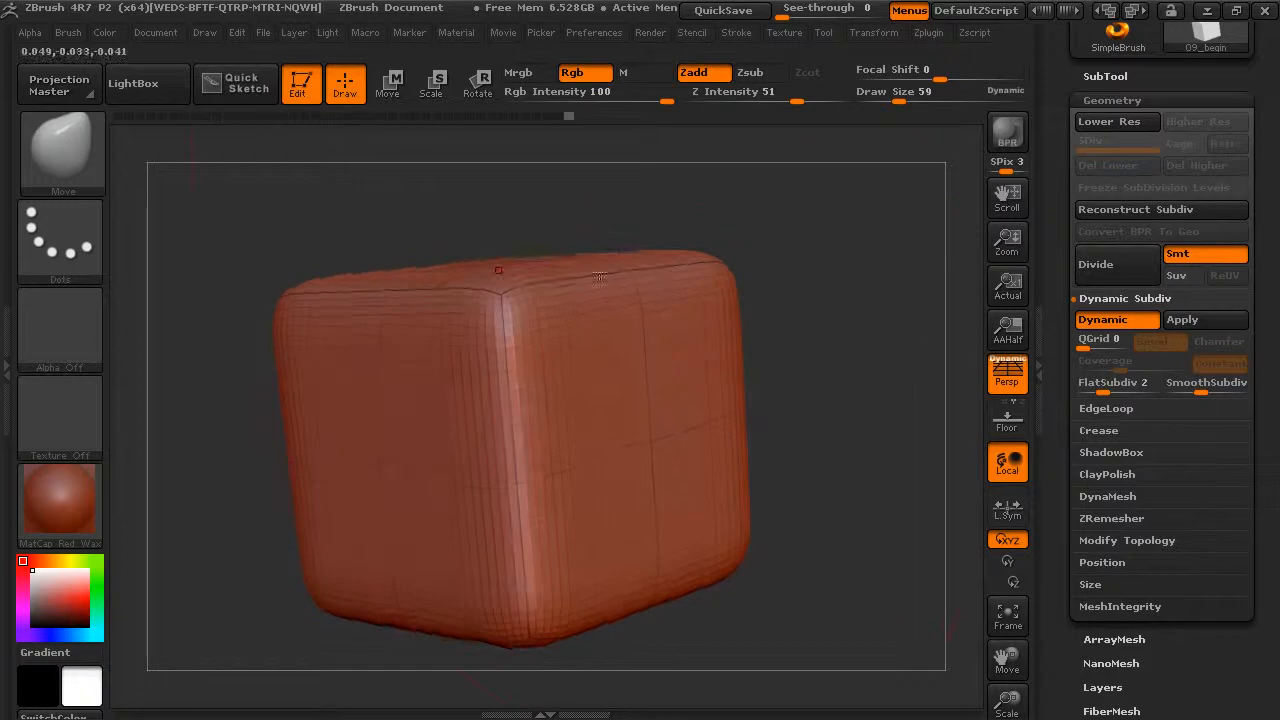
pyautogui.moveTo(830, 343); pyautogui.dragTo(794, 346)
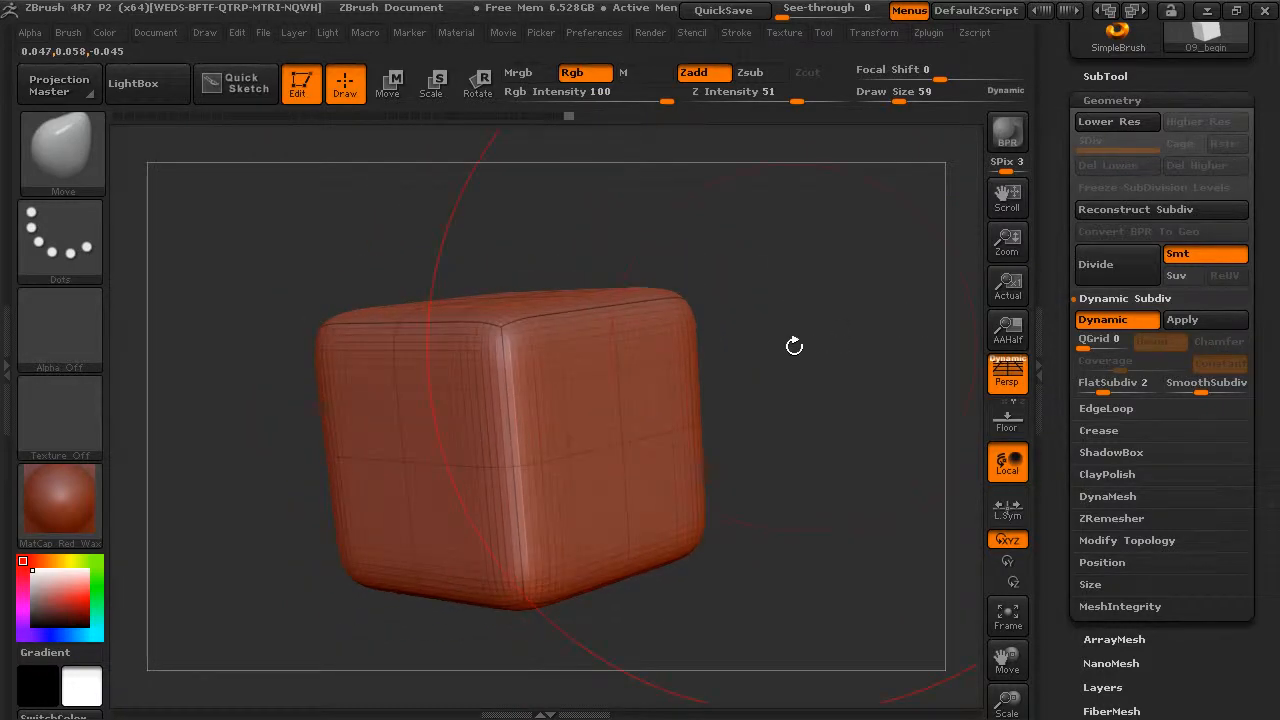
# Turn Dynamic Subdiv off and on again to compare the plain cube with its rounded-edge preview, viewed from above
pyautogui.click(1120, 319)
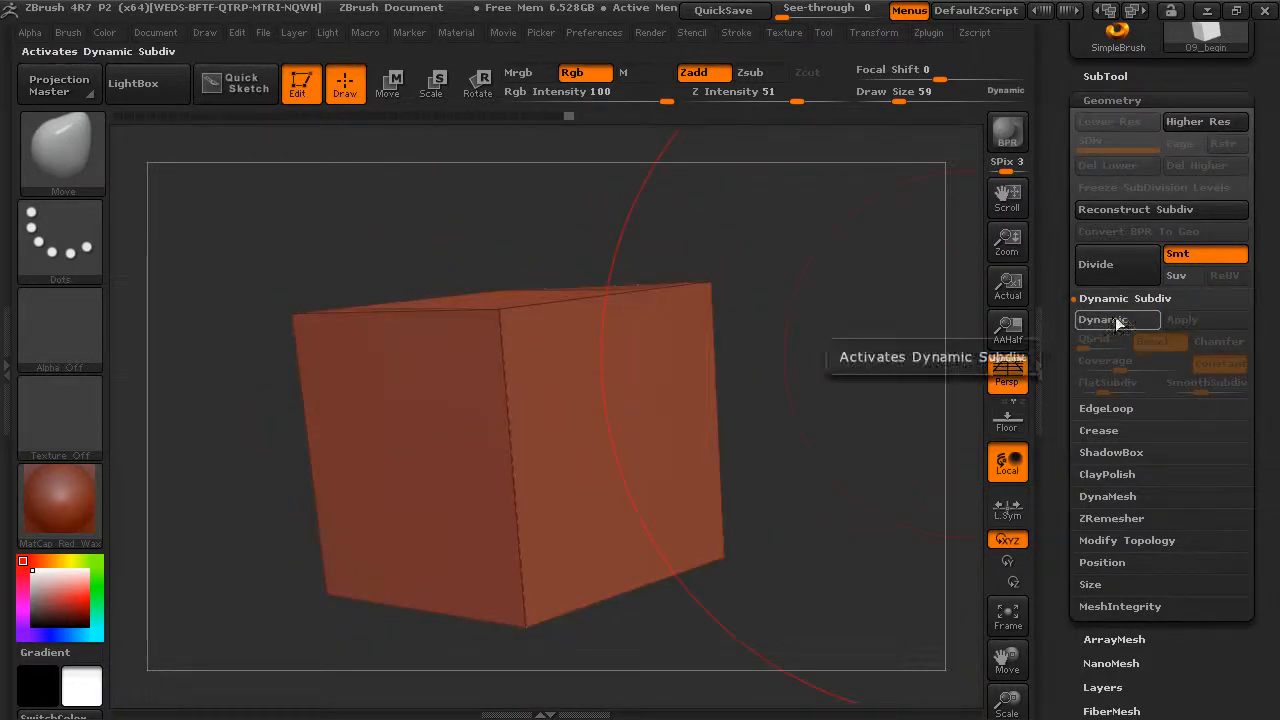
pyautogui.click(1124, 320)
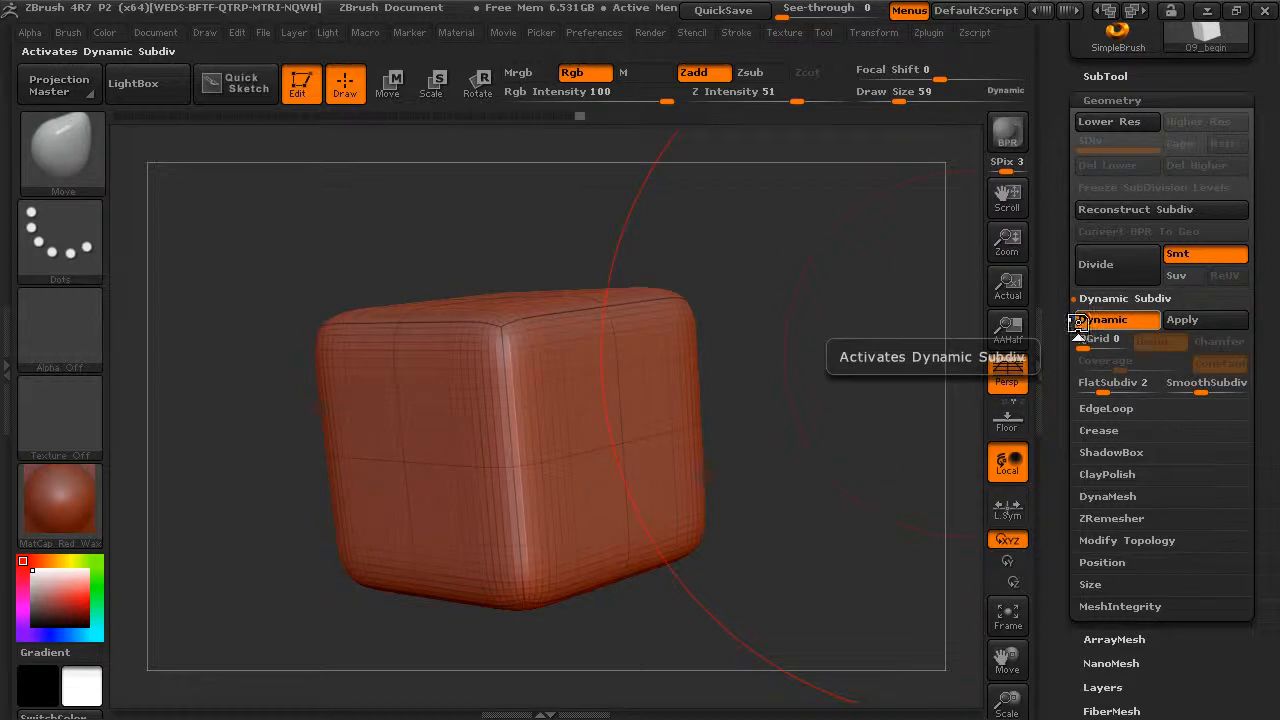
pyautogui.moveTo(872, 305)
pyautogui.mouseDown()
pyautogui.moveTo(774, 457)
pyautogui.moveTo(798, 487)
pyautogui.moveTo(757, 474)
pyautogui.moveTo(880, 489)
pyautogui.mouseUp()
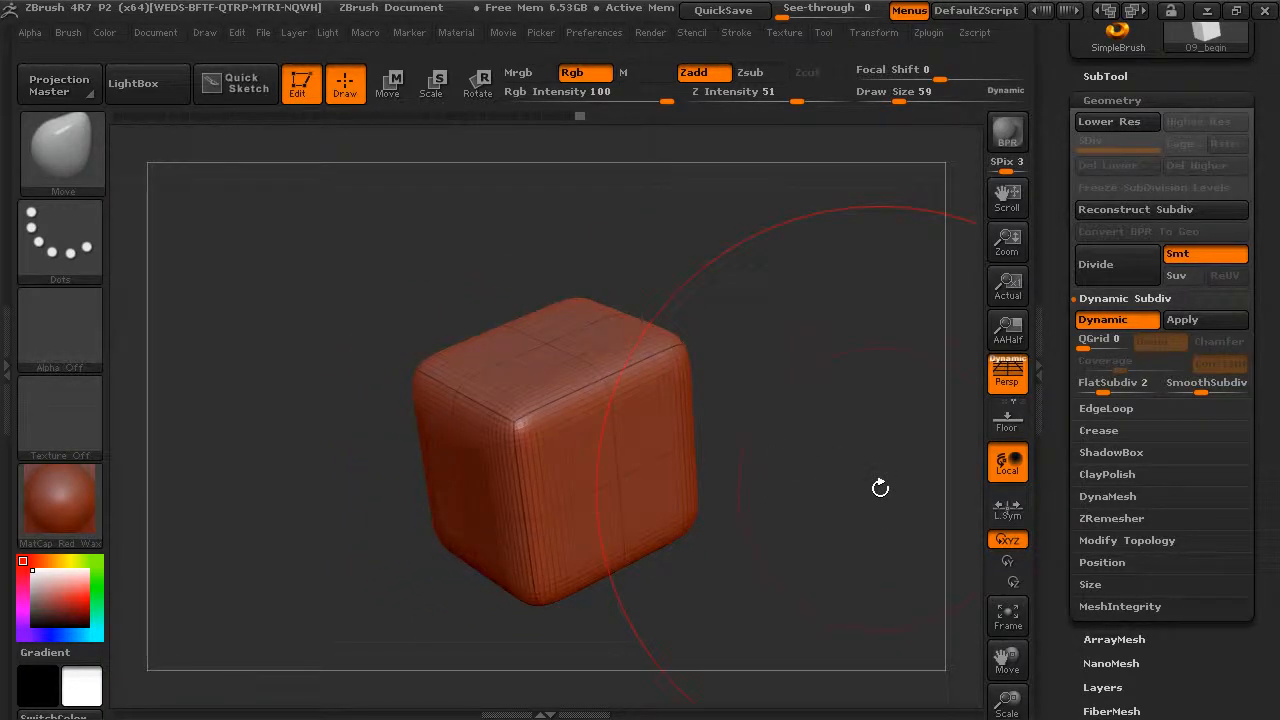